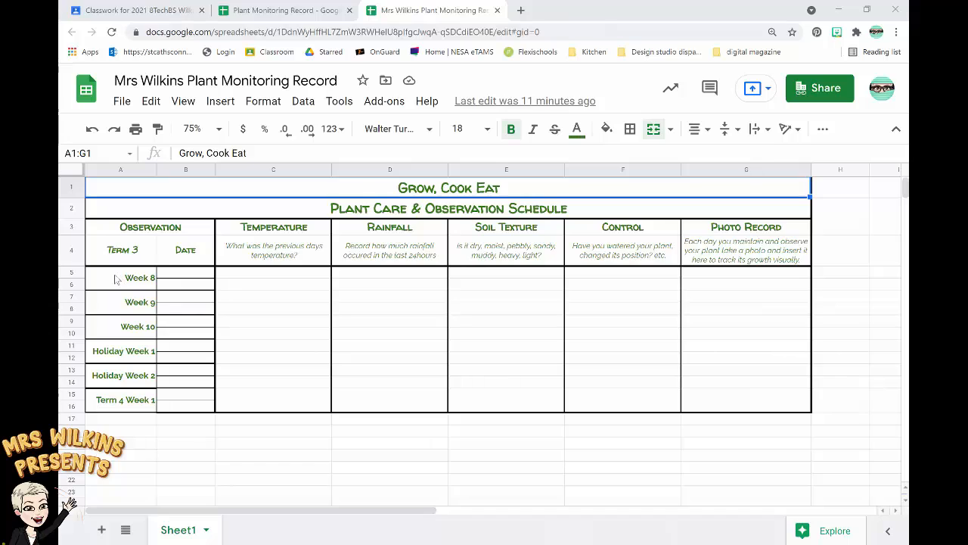
# Copy the week labels in A5:A14 and paste them one week slot lower, starting at A7.
pyautogui.moveTo(121, 280); pyautogui.dragTo(129, 378)
pyautogui.hotkey('ctrl', 'c')
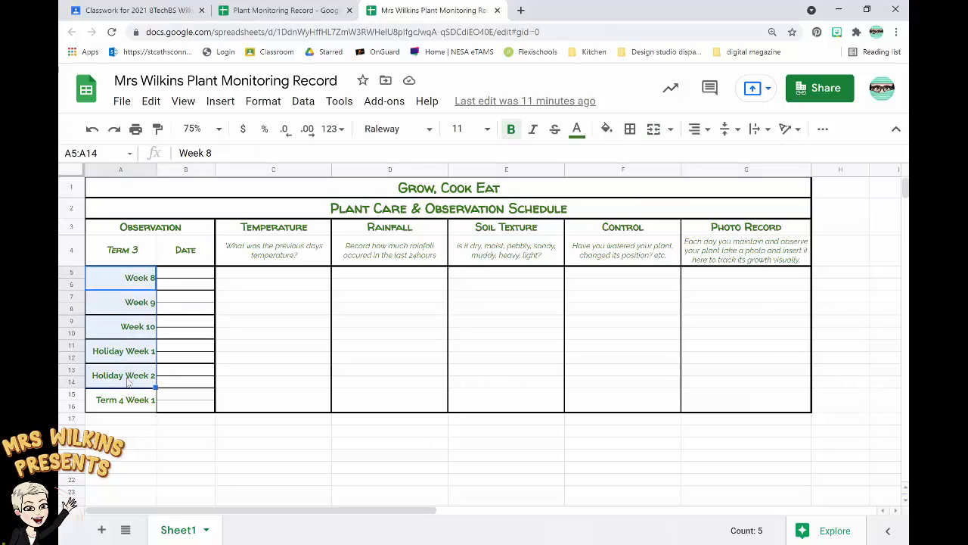
pyautogui.click(106, 306)
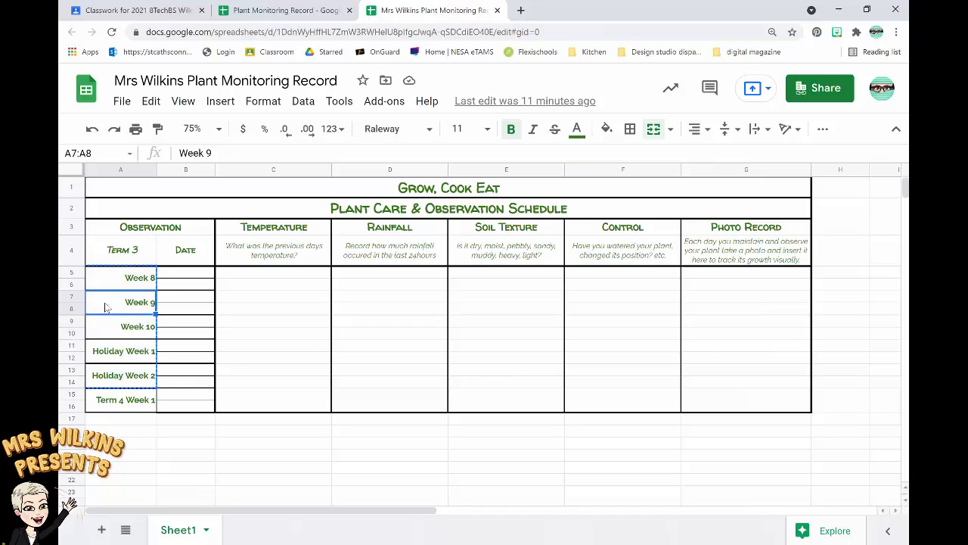
pyautogui.hotkey('ctrl', 'v')
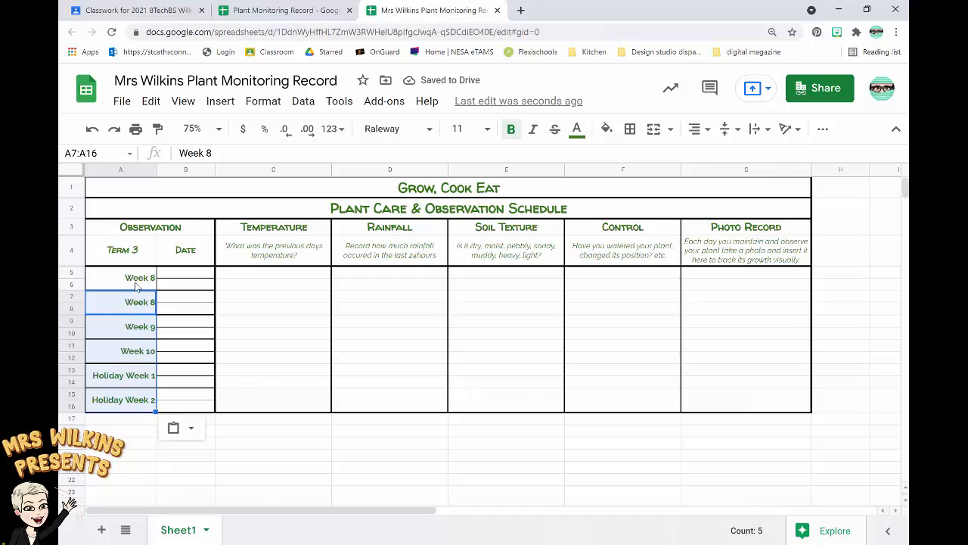
# Change the first week label in A5 to Week 7 and enter 26/8 as its first date in B5.
pyautogui.click(136, 286)
pyautogui.doubleClick(136, 286)
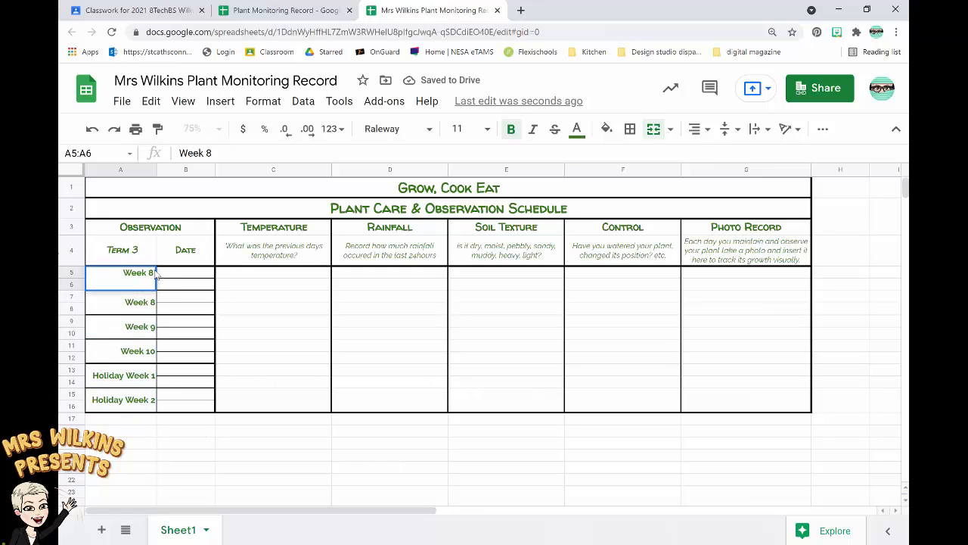
pyautogui.press('BackSpace')
pyautogui.write('7')
pyautogui.click(121, 418)
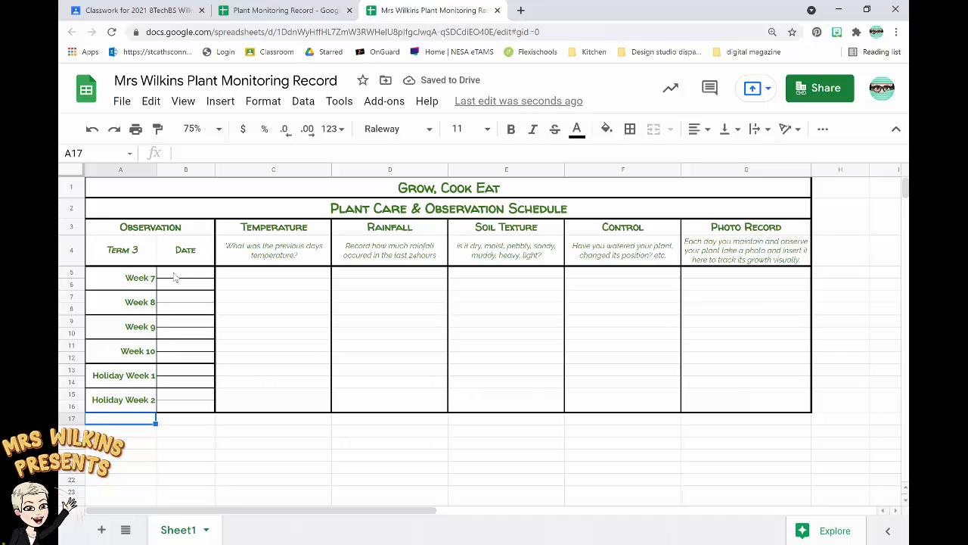
pyautogui.doubleClick(173, 278)
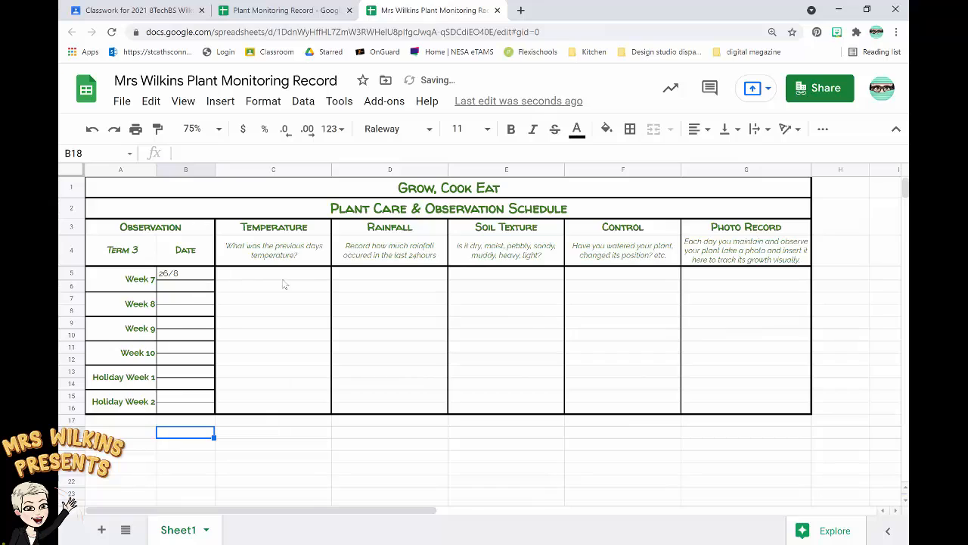
# Insert Day 1.jpg from the Ag planter photos folder as an in-cell image in G5, and heighten row 5 to enlarge the photo.
pyautogui.click(701, 278)
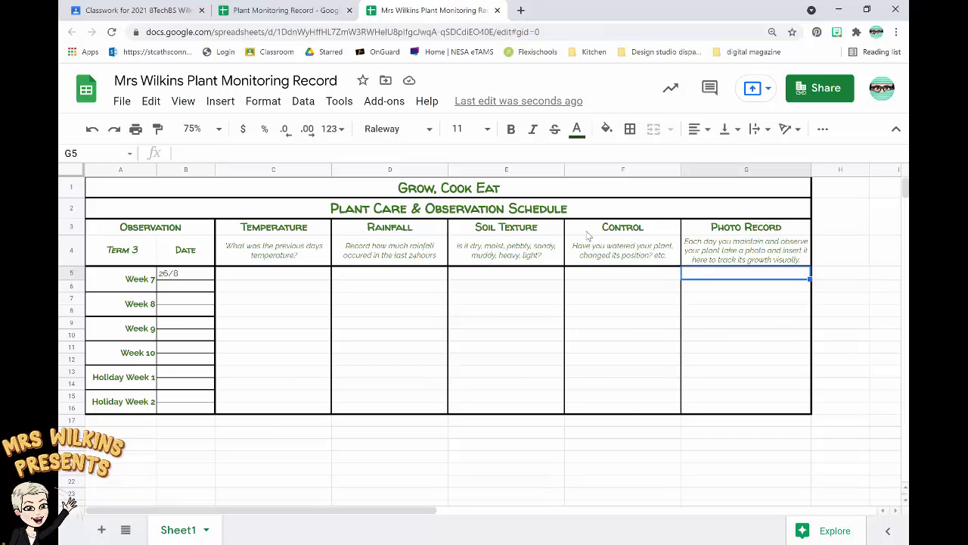
pyautogui.click(219, 102)
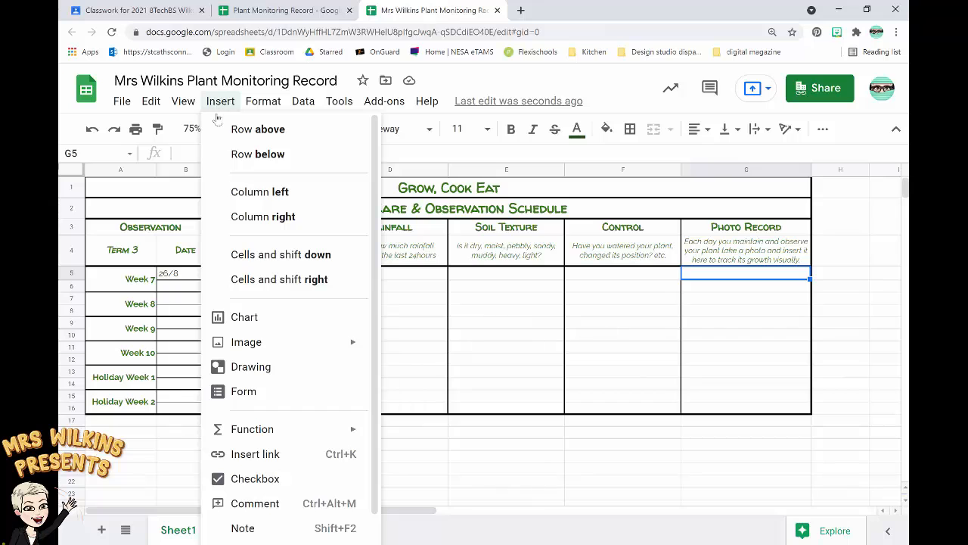
pyautogui.moveTo(264, 344)
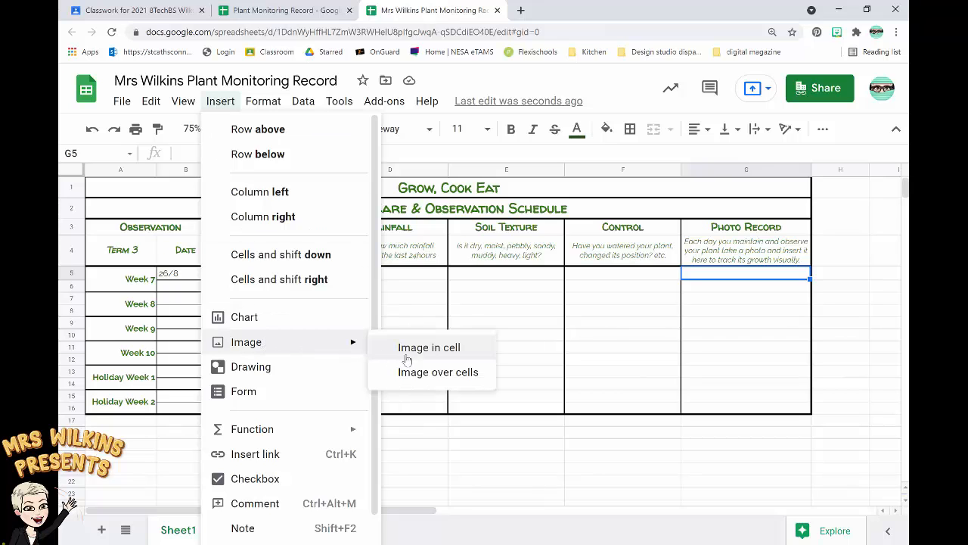
pyautogui.click(435, 351)
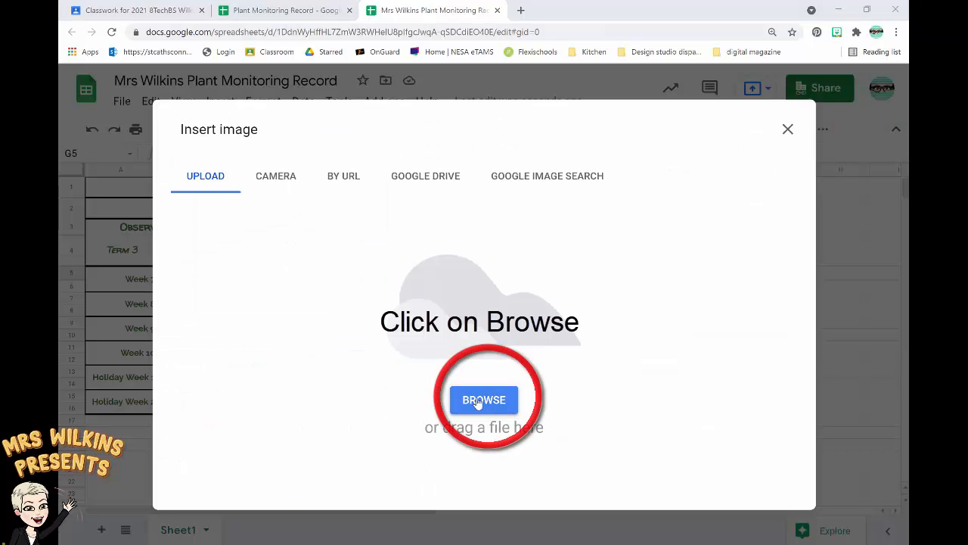
pyautogui.click(477, 400)
pyautogui.moveTo(146, 296); pyautogui.dragTo(146, 98)
pyautogui.click(114, 131)
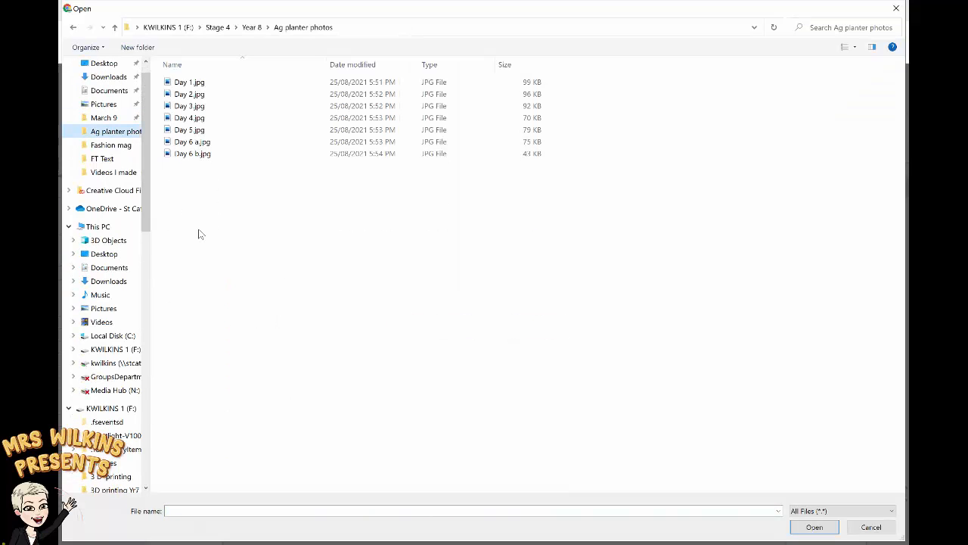
pyautogui.click(181, 85)
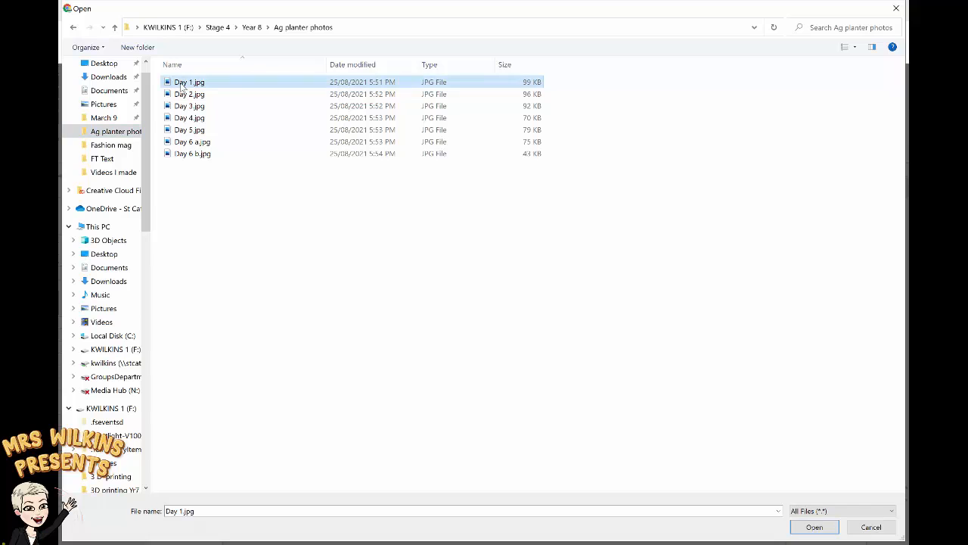
pyautogui.click(807, 530)
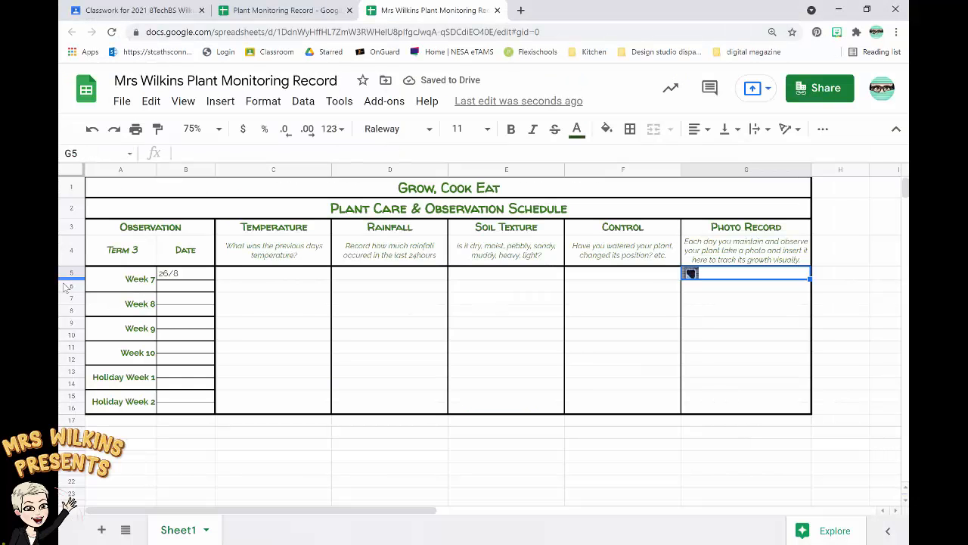
pyautogui.moveTo(70, 280); pyautogui.dragTo(71, 366)
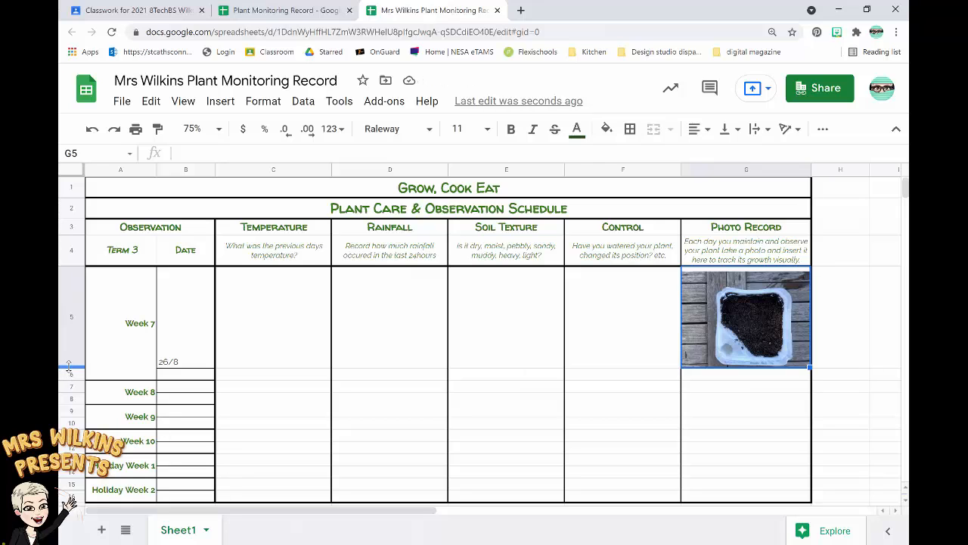
pyautogui.moveTo(71, 372); pyautogui.dragTo(70, 371)
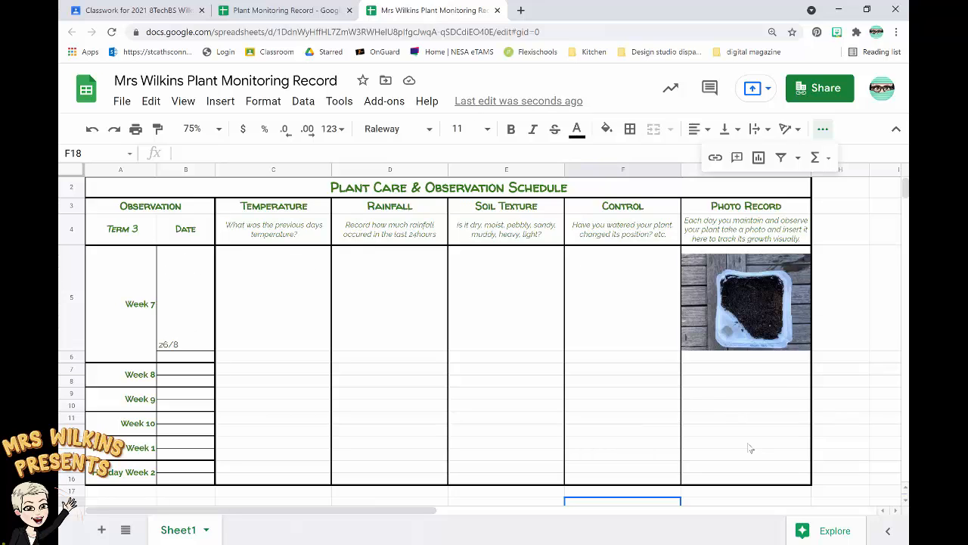
# Set the entry cells B5:F16 to wrap their text and align it vertically to the top.
pyautogui.click(170, 259)
pyautogui.moveTo(174, 260); pyautogui.dragTo(626, 481)
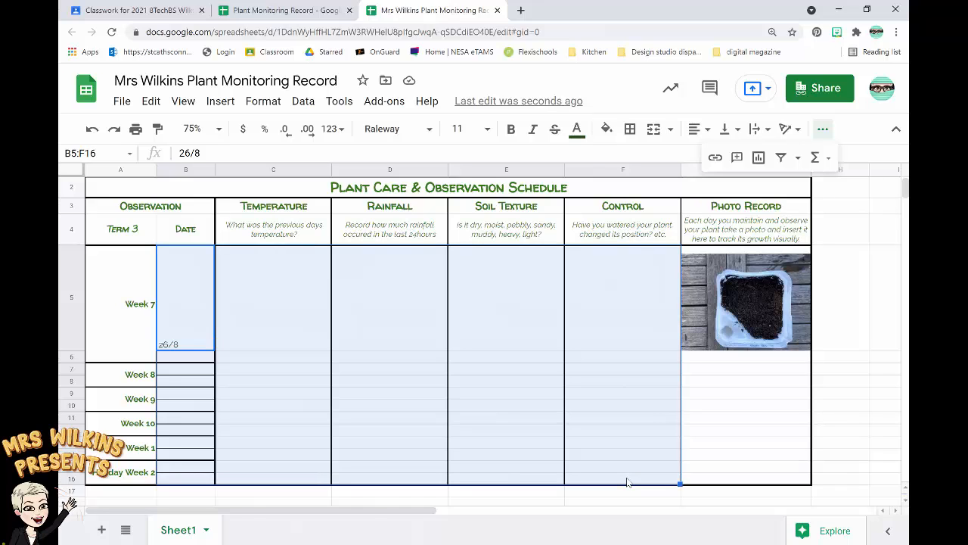
pyautogui.click(769, 130)
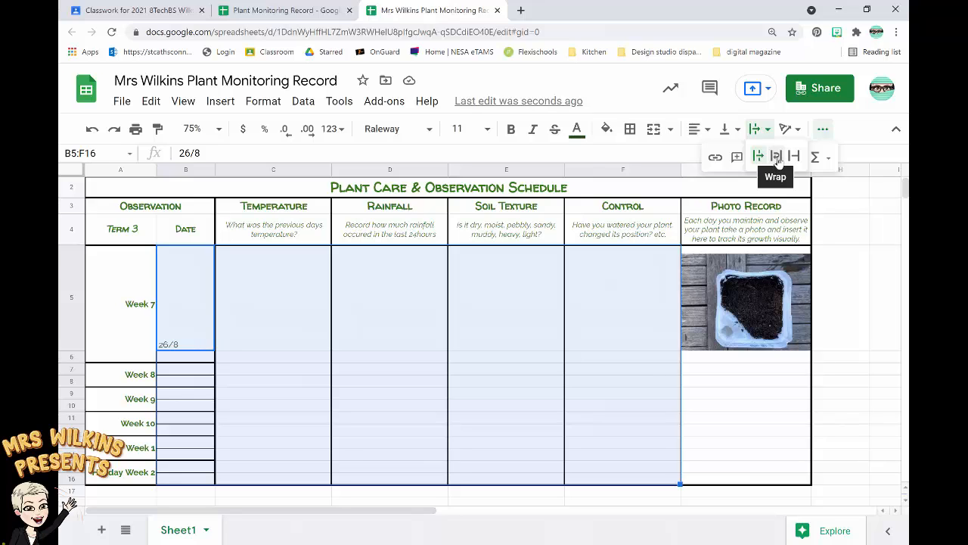
pyautogui.click(776, 157)
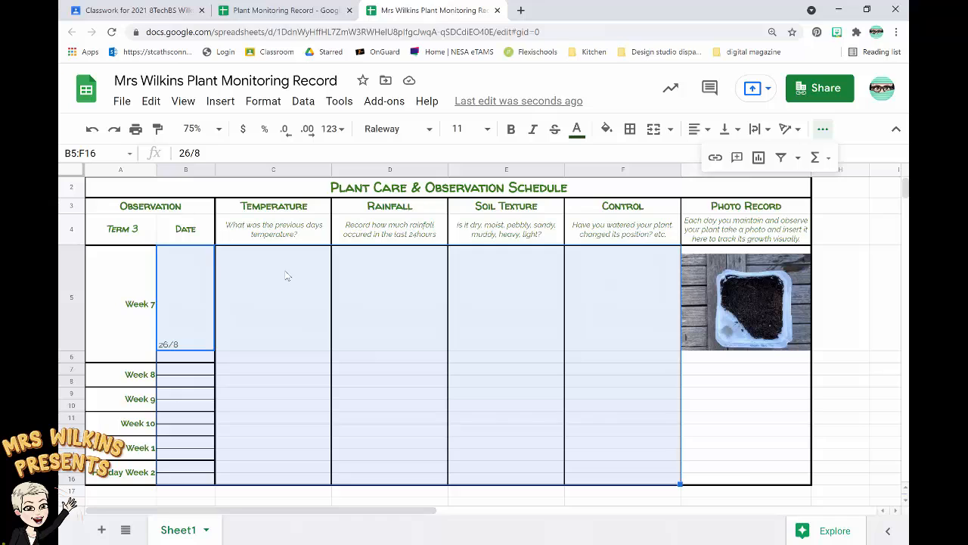
pyautogui.click(254, 106)
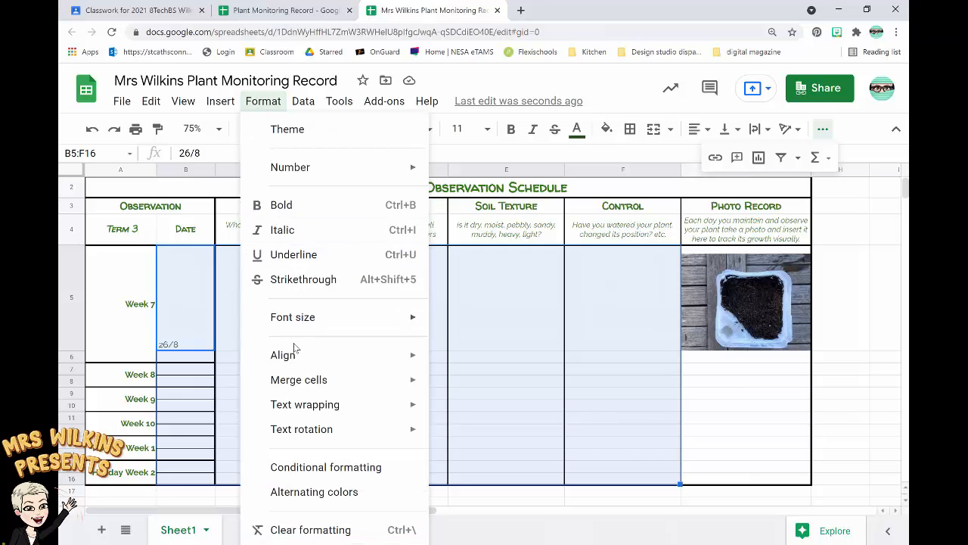
pyautogui.moveTo(295, 357)
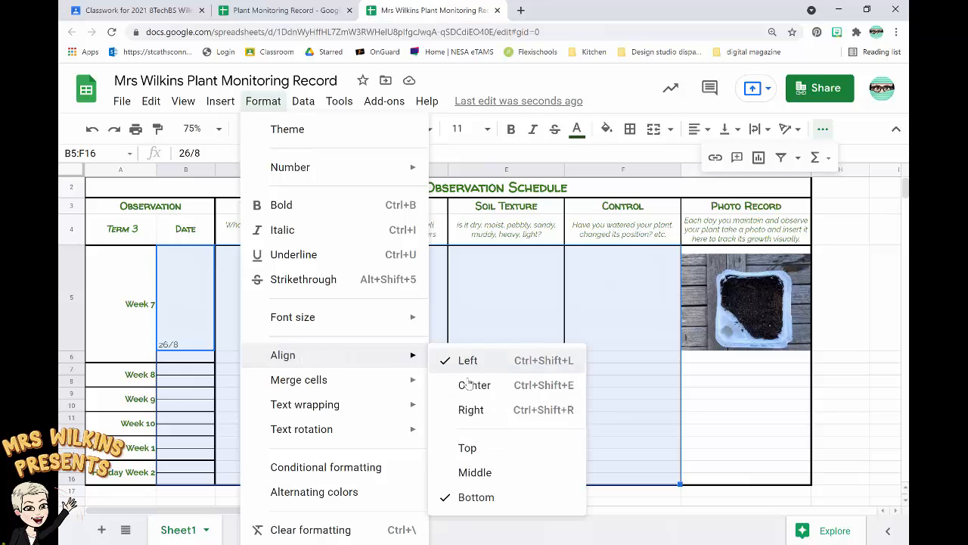
pyautogui.click(467, 448)
# Enter 20 as the first Week 7 temperature in C5 and left-align the cells C5:F16.
pyautogui.click(235, 257)
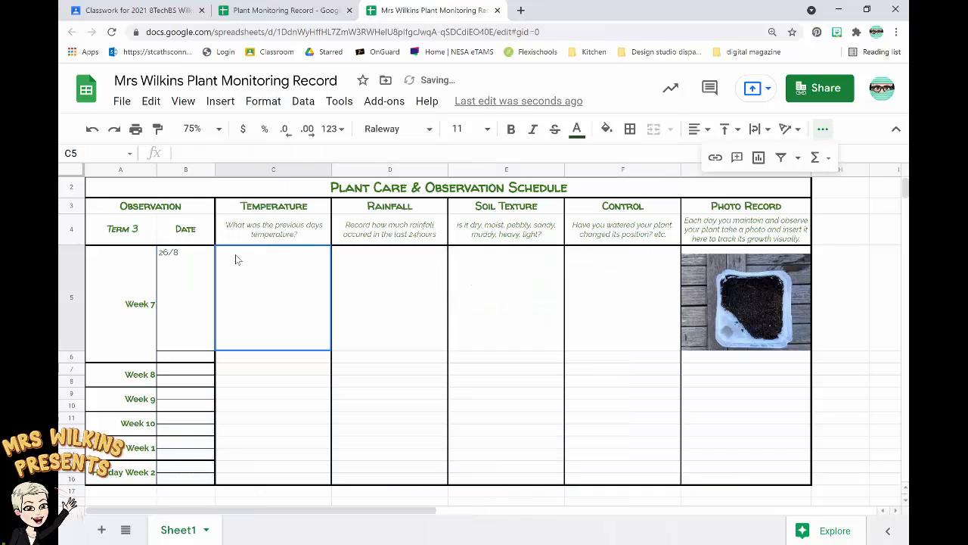
pyautogui.write('20')
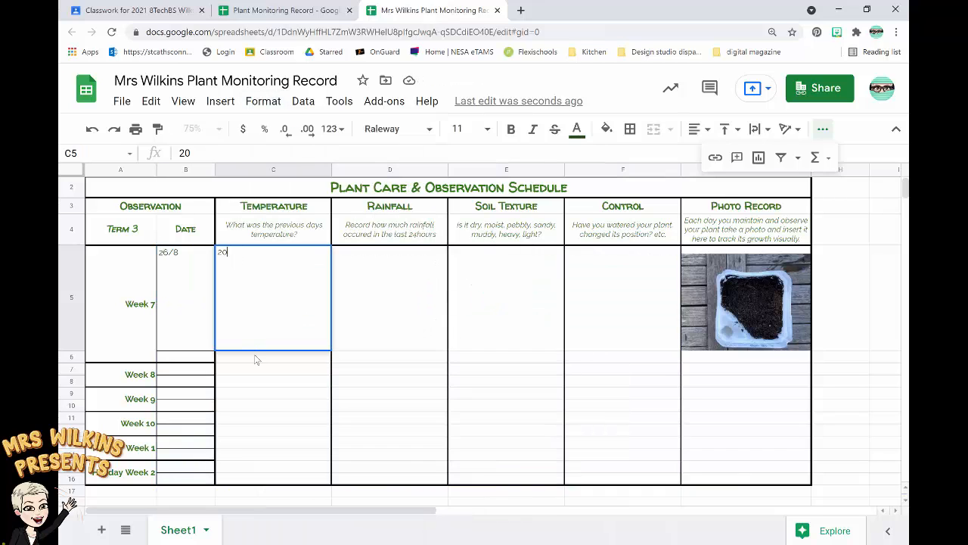
pyautogui.press('Return')
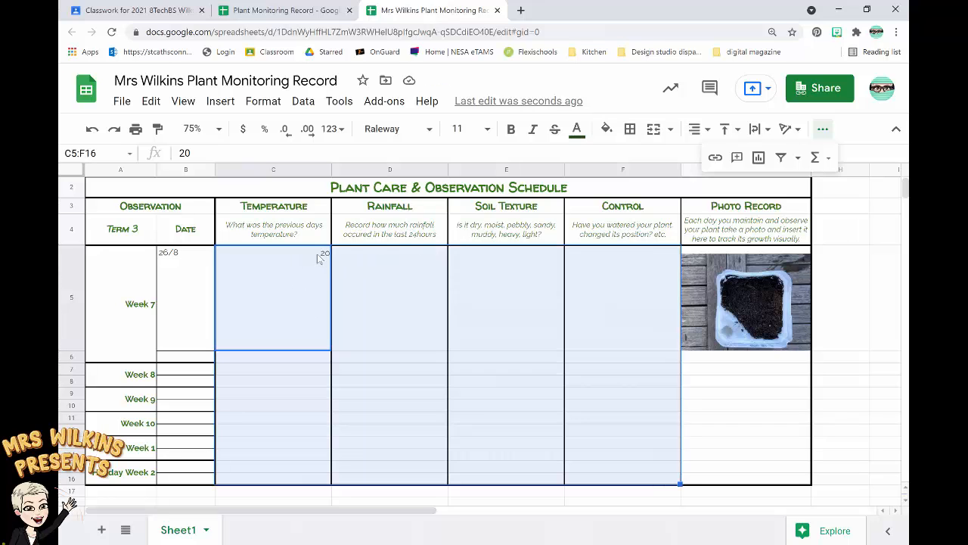
pyautogui.click(704, 132)
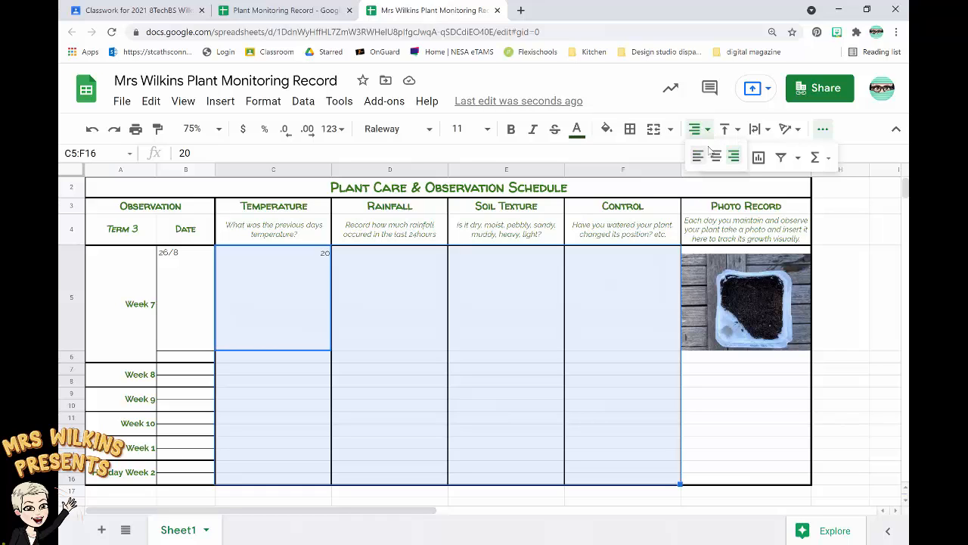
pyautogui.click(698, 156)
# Enter "Placed my planter on the window sill in a south facing window. water with 50 mls of water" in Control cell F5.
pyautogui.click(412, 323)
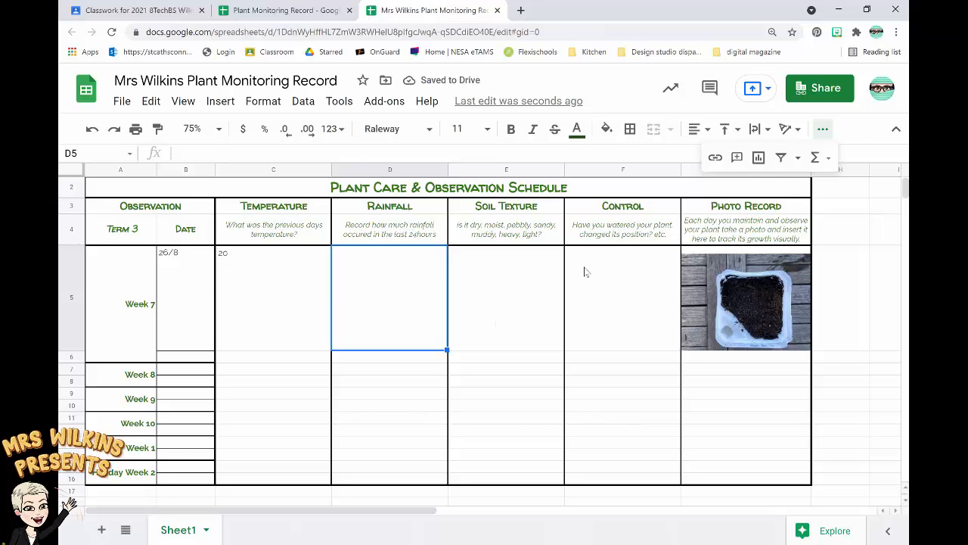
pyautogui.press('Tab')
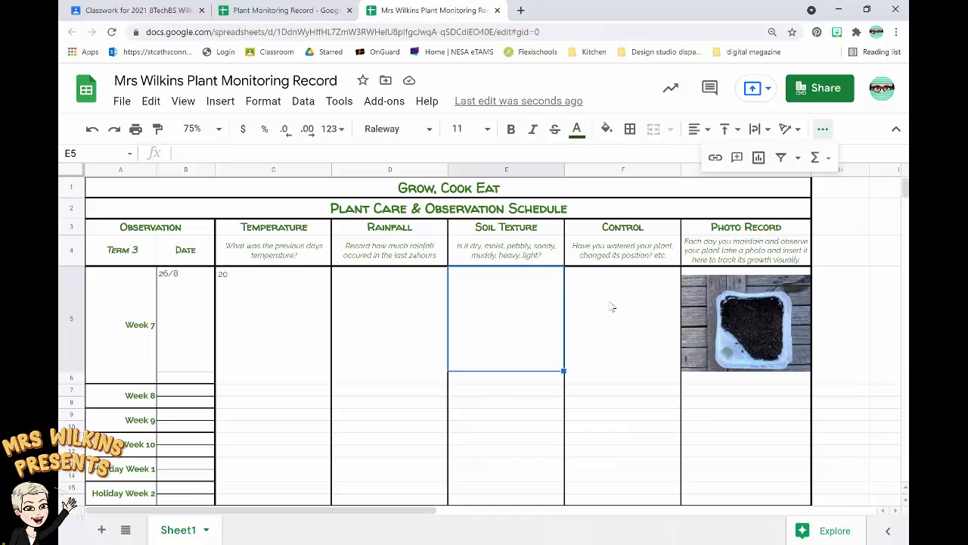
pyautogui.click(215, 133)
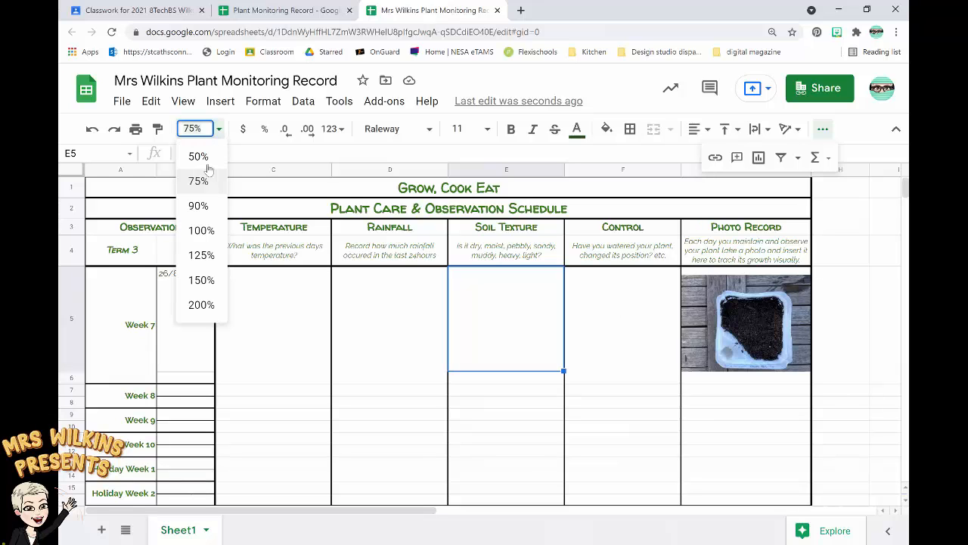
pyautogui.click(201, 230)
pyautogui.press('Tab')
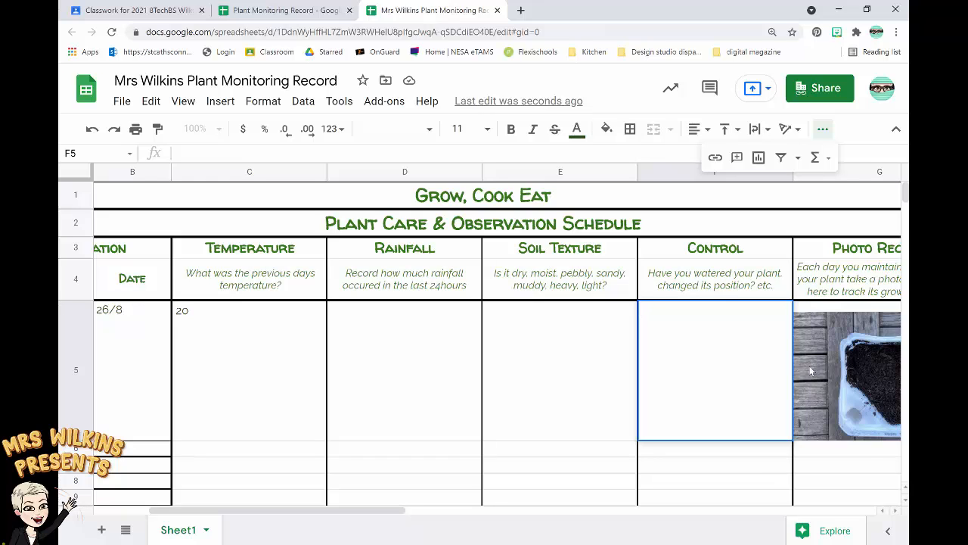
pyautogui.write('Place')
pyautogui.write('d my planter on the window sill in a south facing window.')
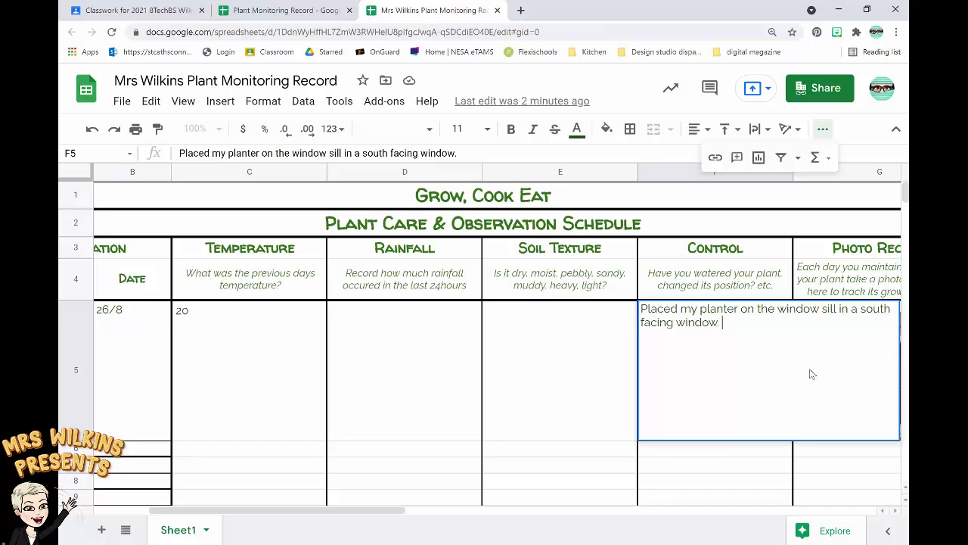
pyautogui.write('water with 50 mls of water')
pyautogui.press('Return')
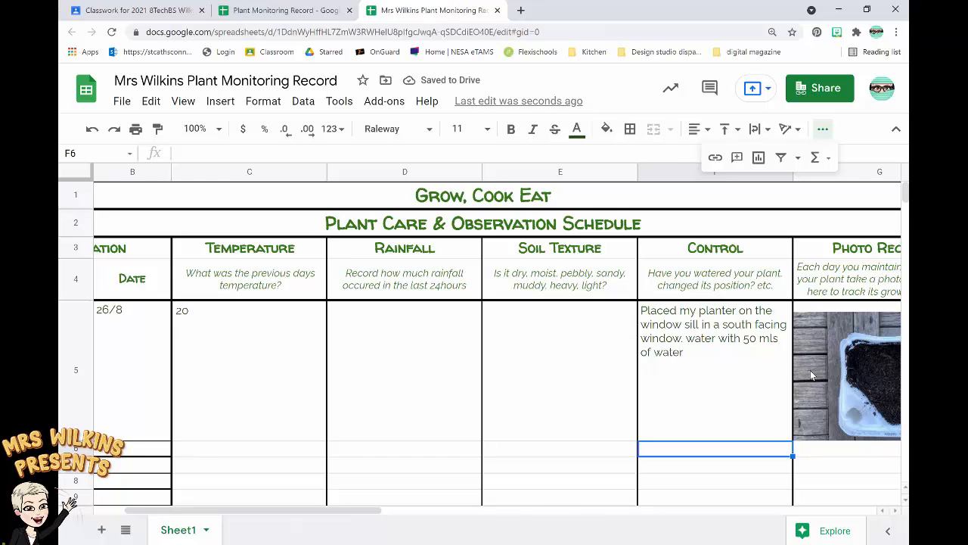
# Enter "Soil water light and dry once watered it was moist" in the Soil Texture cell E5.
pyautogui.click(522, 339)
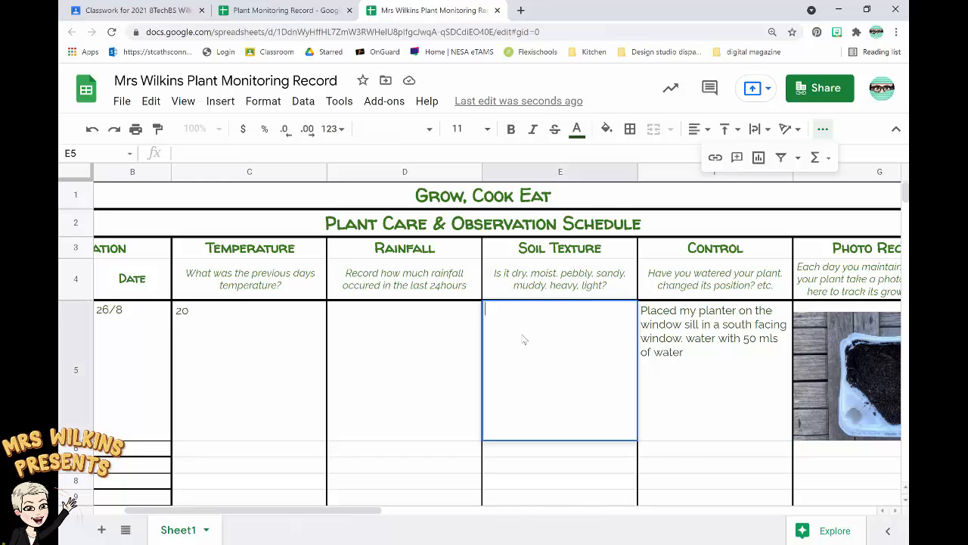
pyautogui.doubleClick(523, 340)
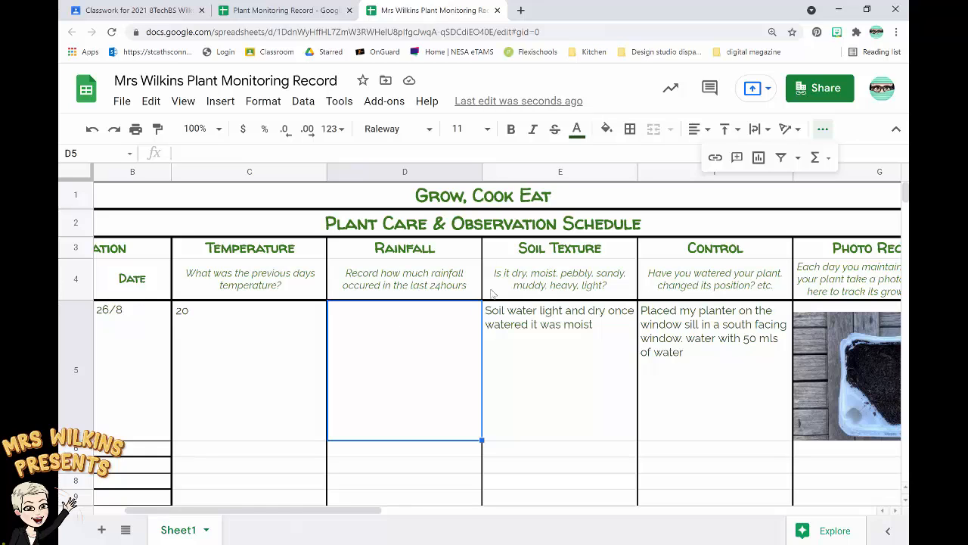
# Search the web in a new tab for "what was the weather sydney 15/8" and open the Bureau of Meteorology's August 2020 Sydney daily observations.
pyautogui.click(520, 10)
pyautogui.write('weather sydney 15/8')
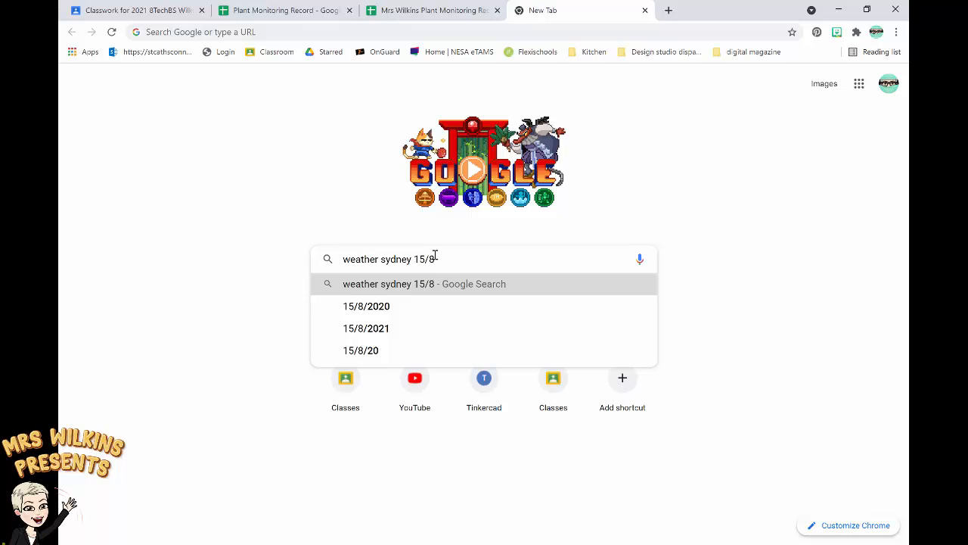
pyautogui.press('Return')
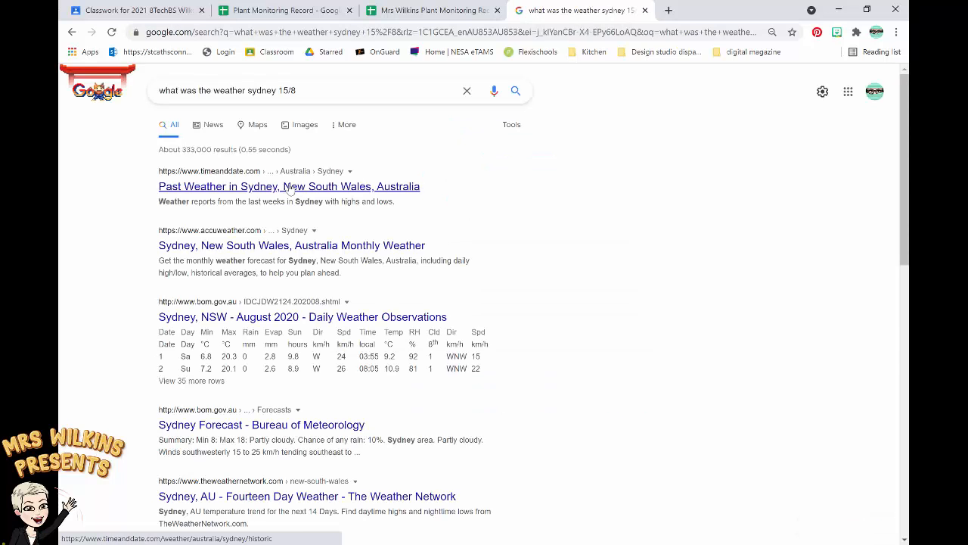
pyautogui.click(264, 320)
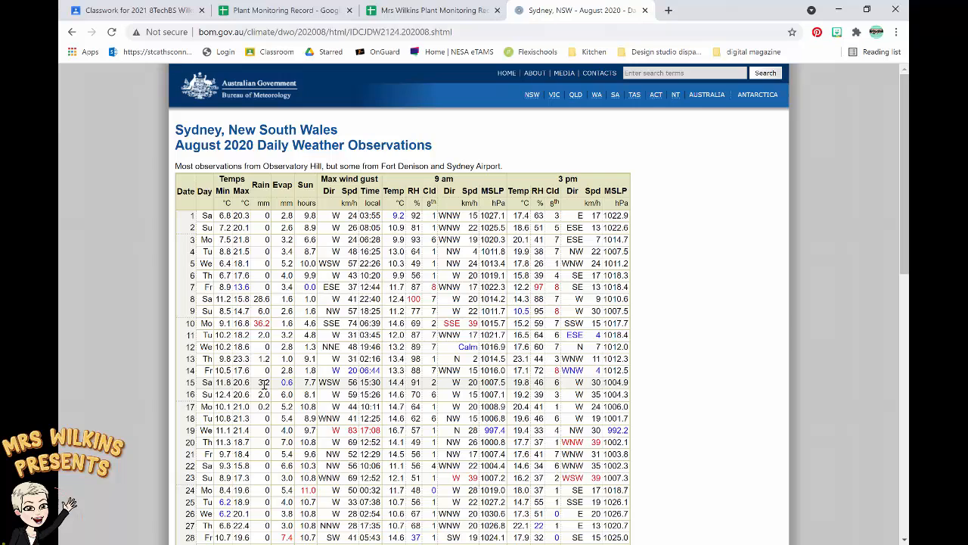
# Complete the Week 7 rainfall cell D5 with "Plant is in doors" and "3.2 mm" on separate lines.
pyautogui.click(433, 11)
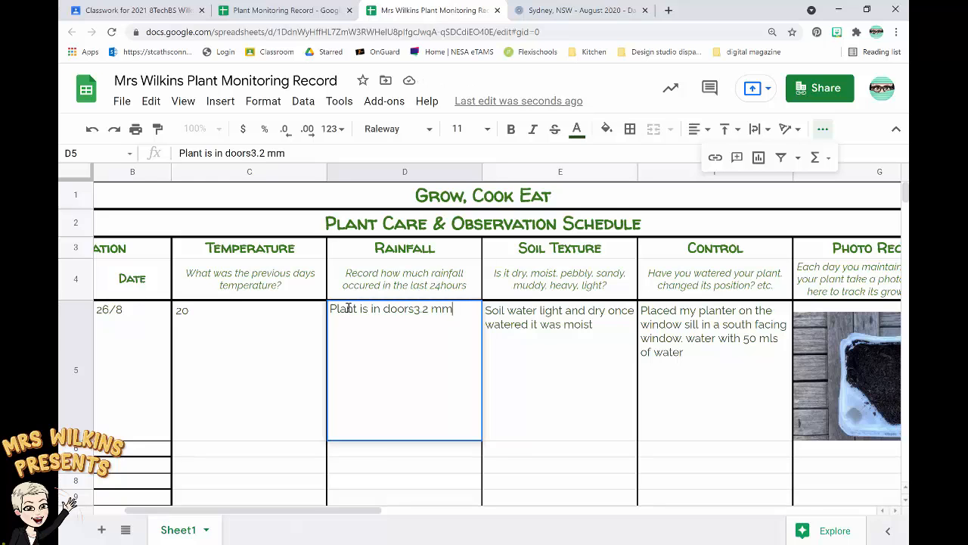
pyautogui.click(414, 310)
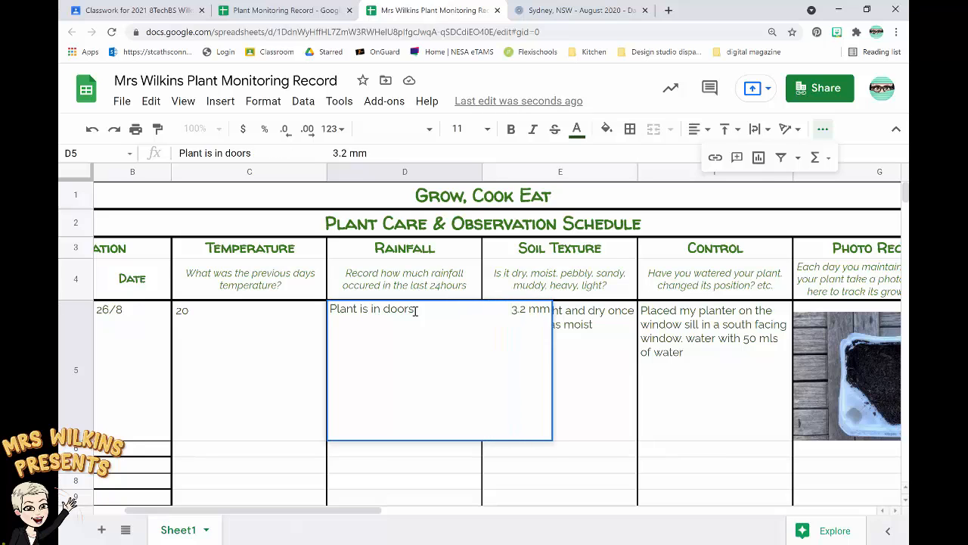
pyautogui.press('Return')
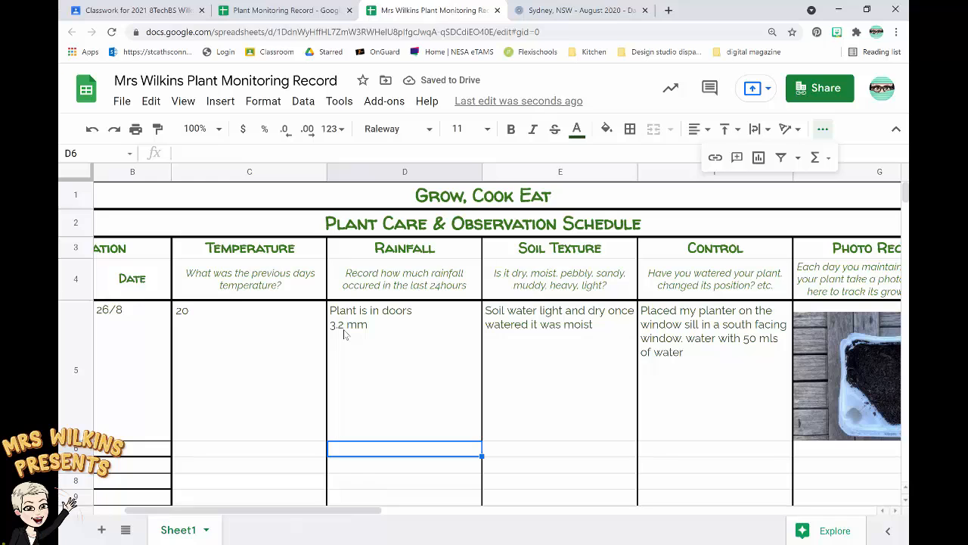
# Check the maximum temperature for the 15th in the Bureau of Meteorology table and enter "20.6 degress" in temperature cell C5.
pyautogui.click(267, 384)
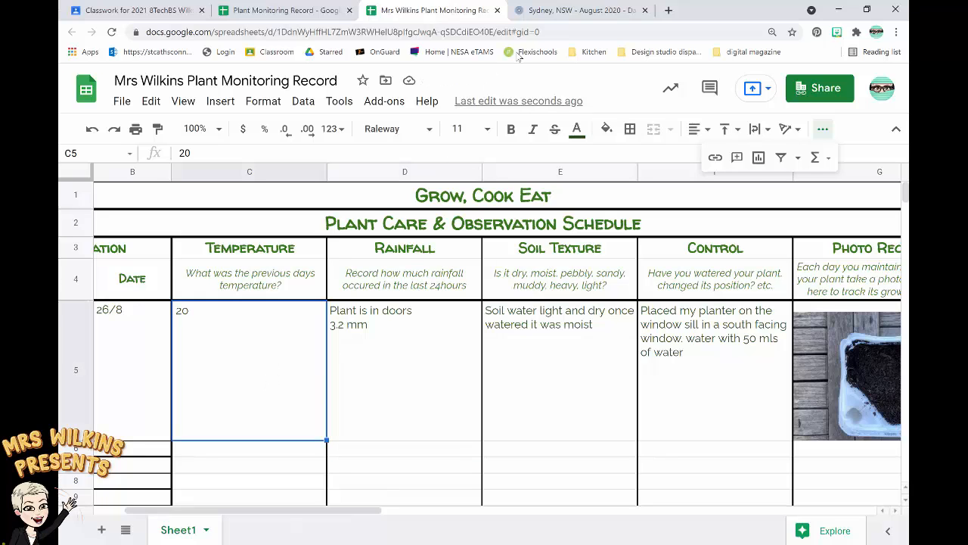
pyautogui.click(549, 12)
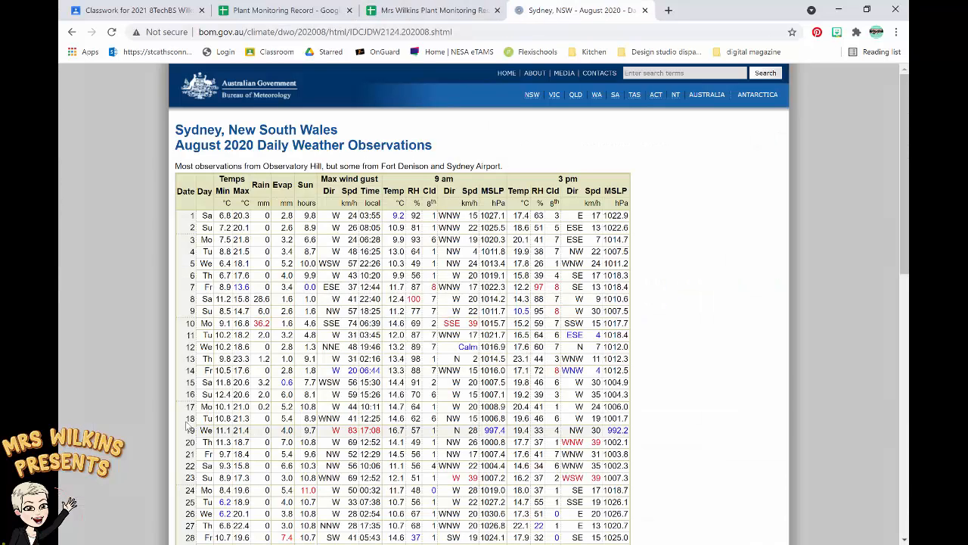
pyautogui.doubleClick(189, 382)
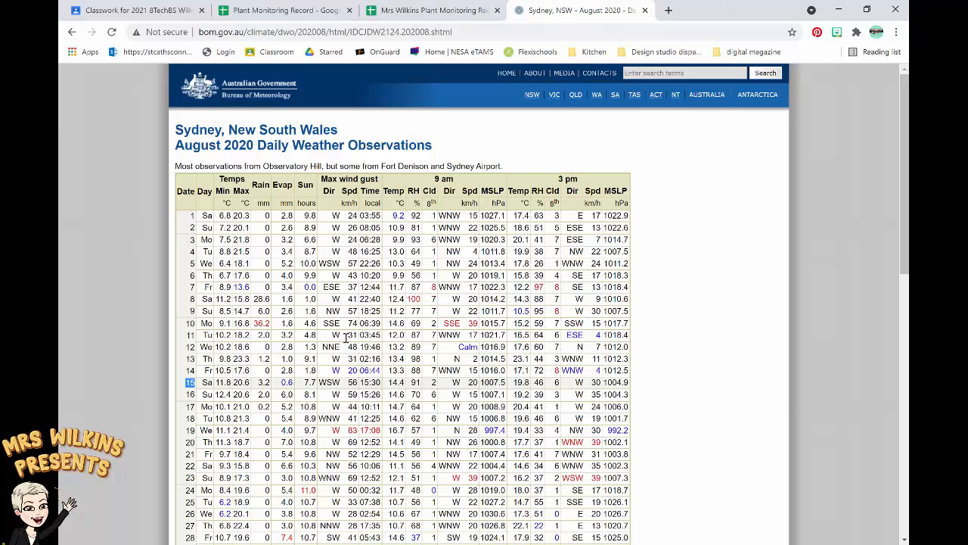
pyautogui.click(448, 10)
# Change the Week 7 date in B5 to 15/8.
pyautogui.click(195, 129)
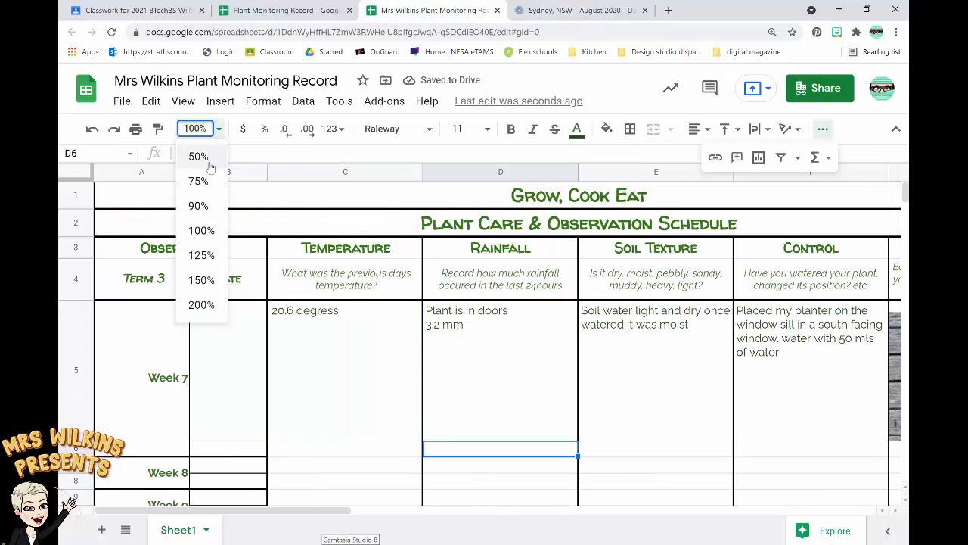
pyautogui.click(198, 181)
pyautogui.click(408, 434)
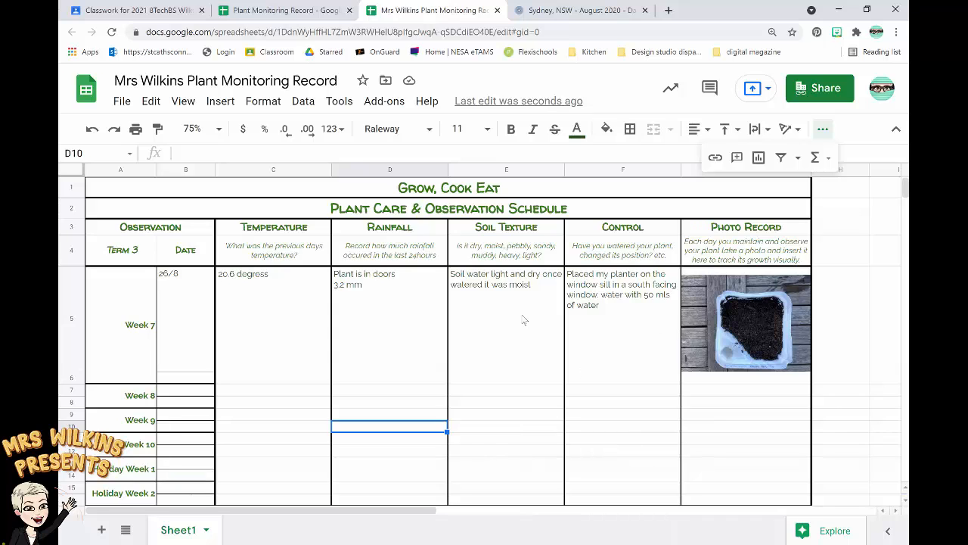
pyautogui.click(170, 284)
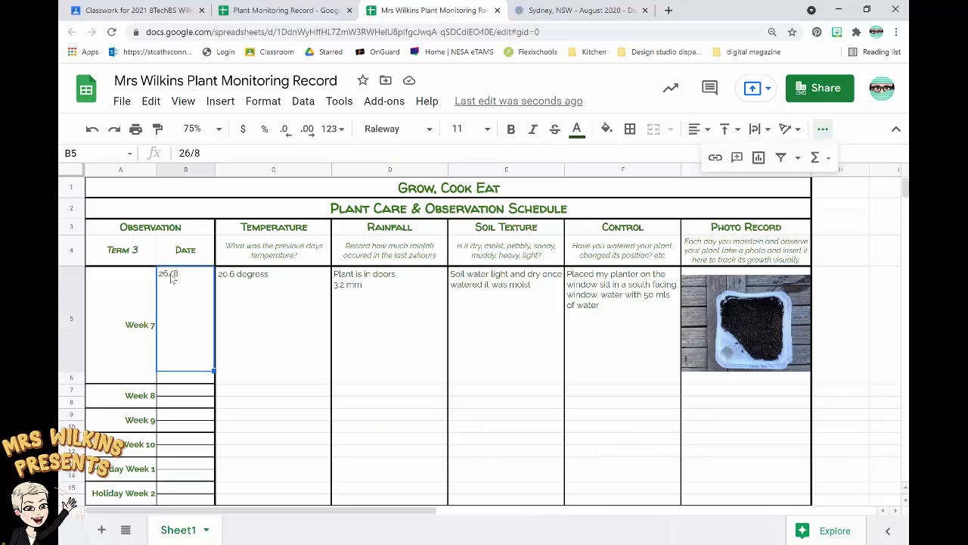
pyautogui.write('15')
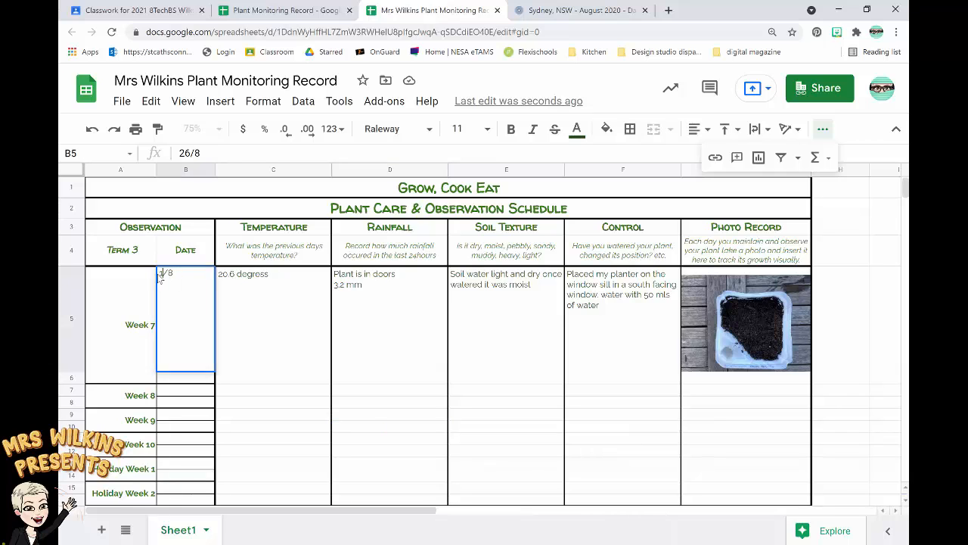
pyautogui.click(222, 322)
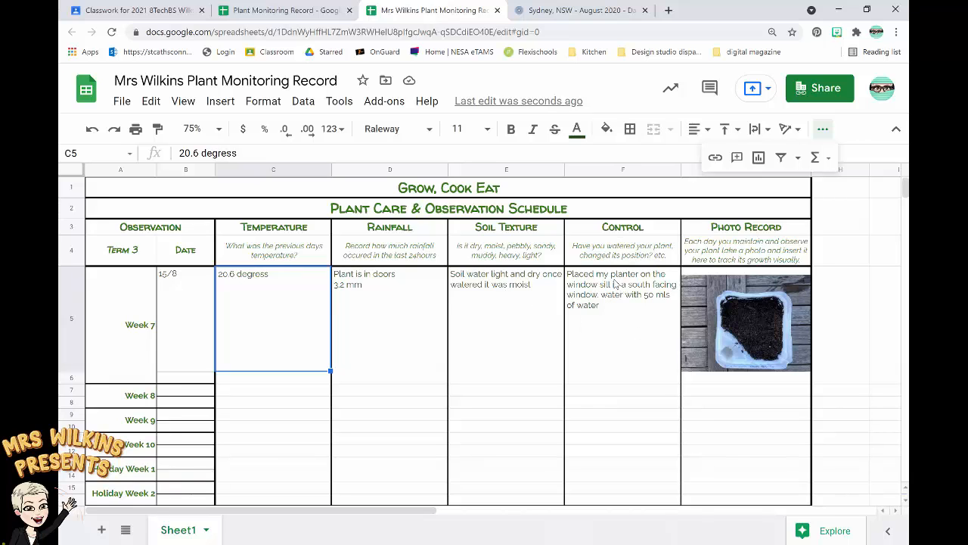
# Insert two extra rows at row 6 to make room for more Week 7 observations.
pyautogui.click(185, 376)
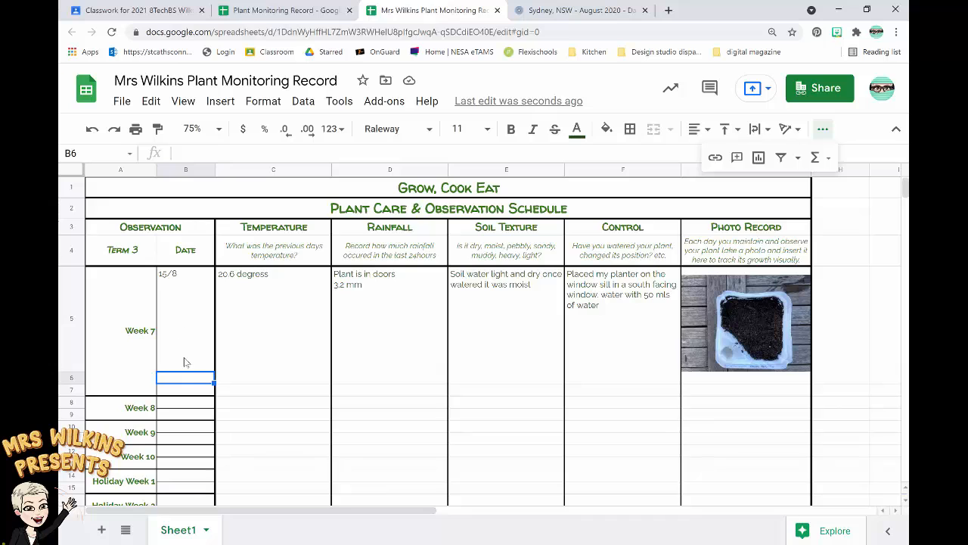
pyautogui.rightClick(191, 384)
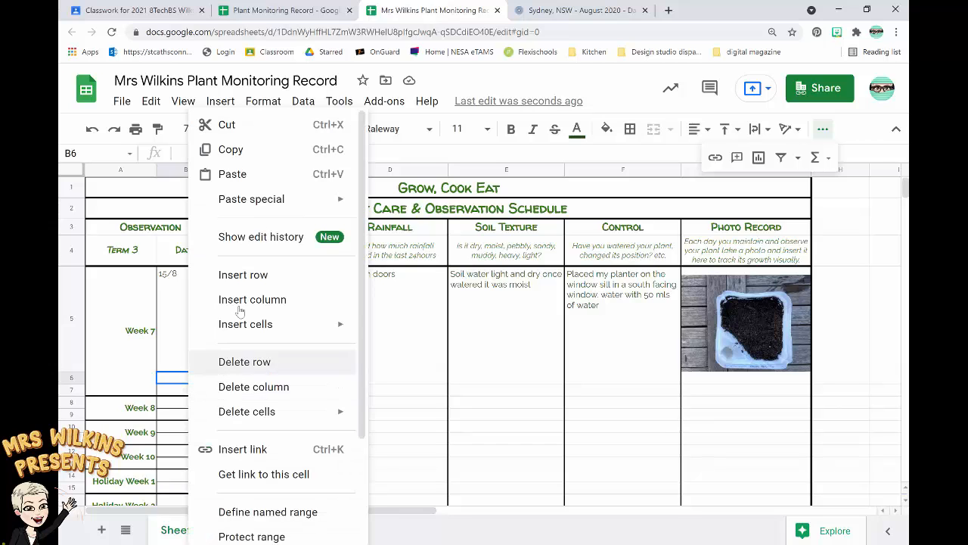
pyautogui.click(249, 275)
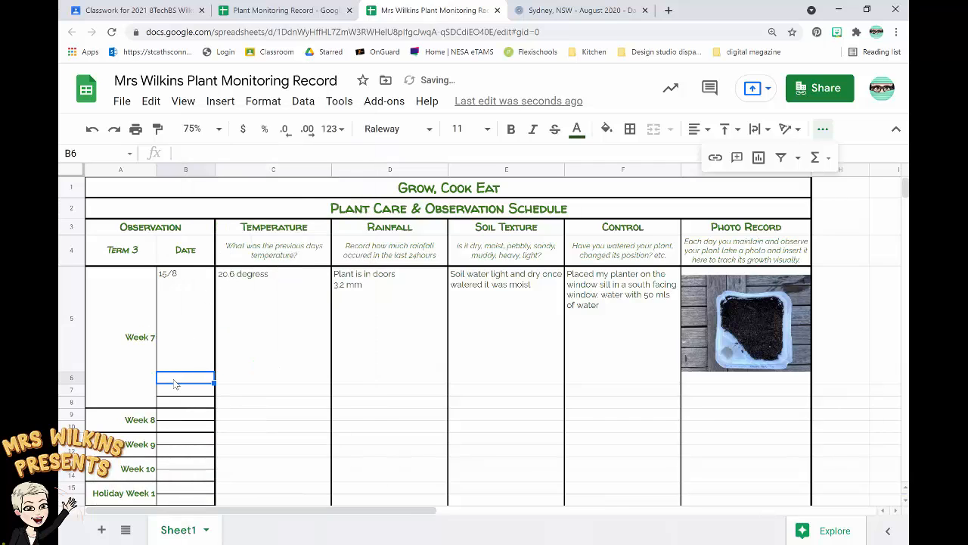
# Enter the Week 7 observation dates 17/8, 19/8 and 21/8 in cells B6 to B8.
pyautogui.write('17/8')
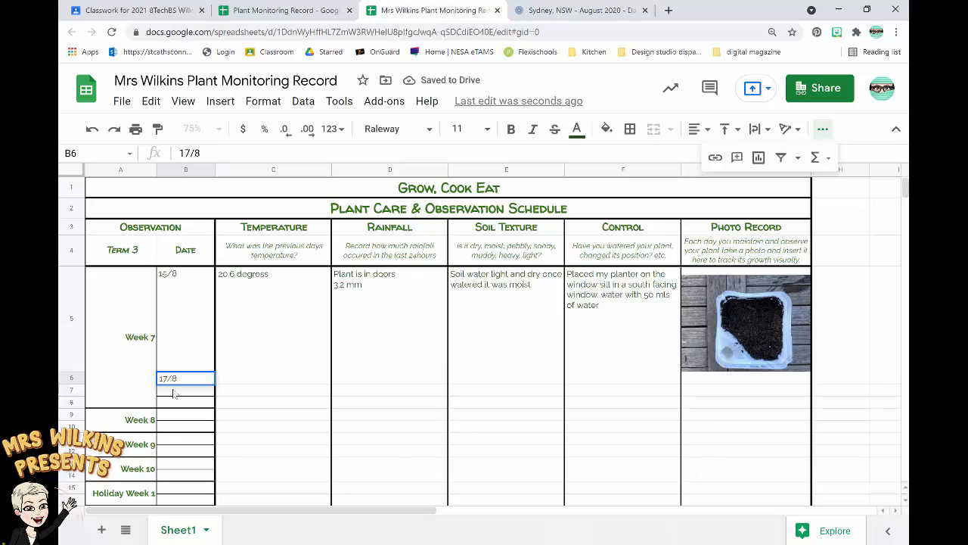
pyautogui.click(174, 394)
pyautogui.write('1')
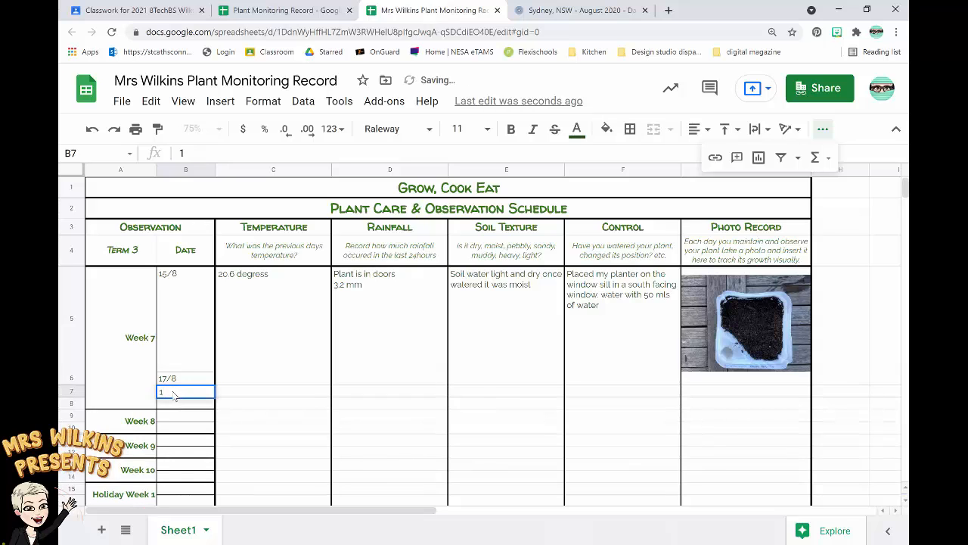
pyautogui.write('9/8')
pyautogui.press('Return')
pyautogui.write('21/8')
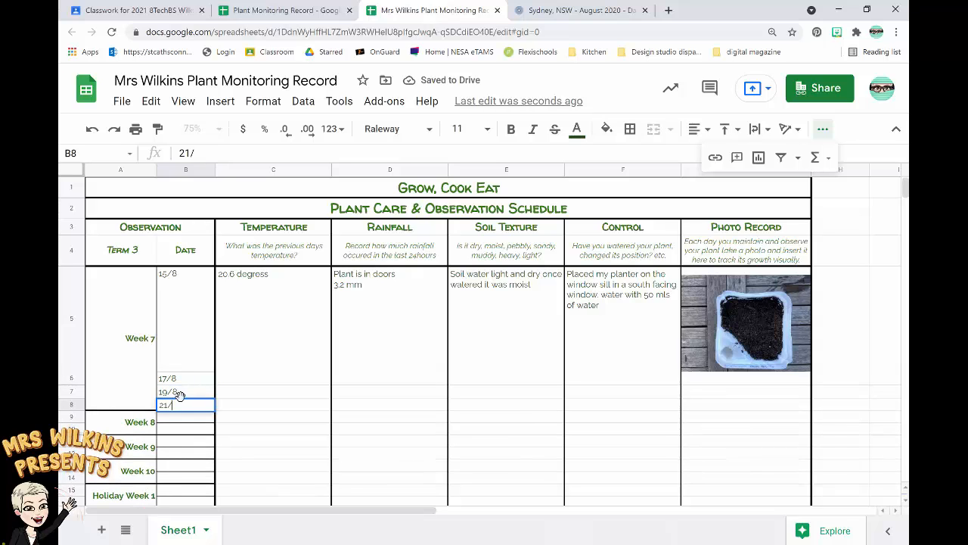
pyautogui.click(232, 404)
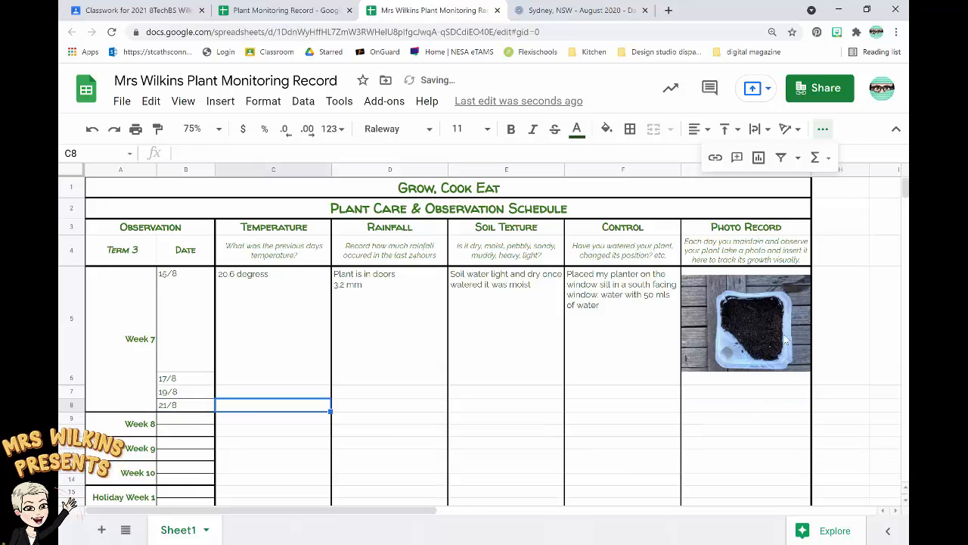
# Record "no change" in the Photo Record cells G6 to G8 for the three additional Week 7 dates.
pyautogui.click(764, 336)
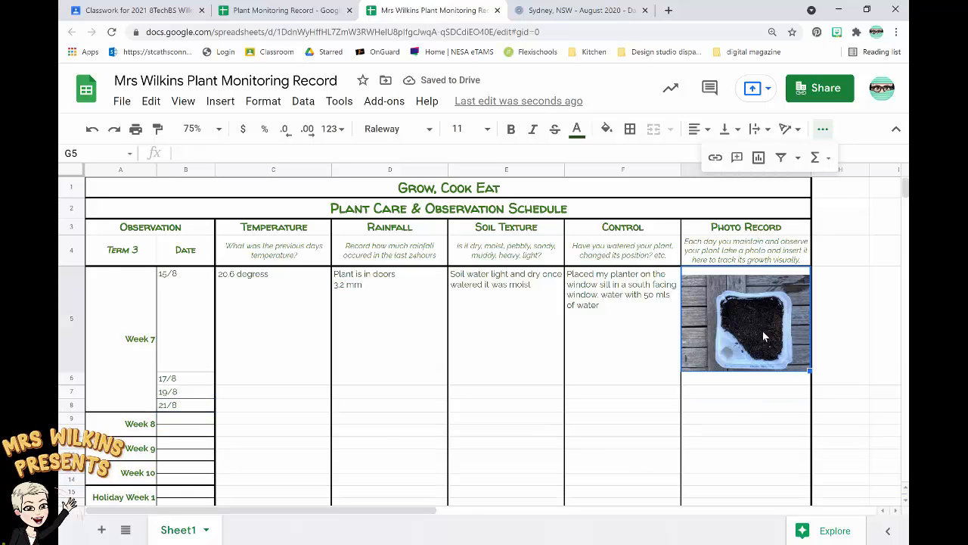
pyautogui.click(722, 382)
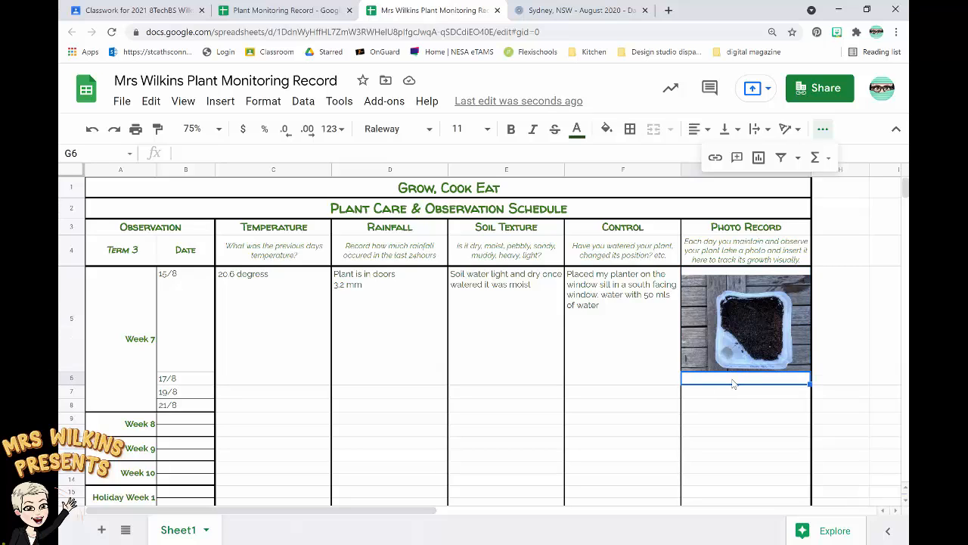
pyautogui.write('no change')
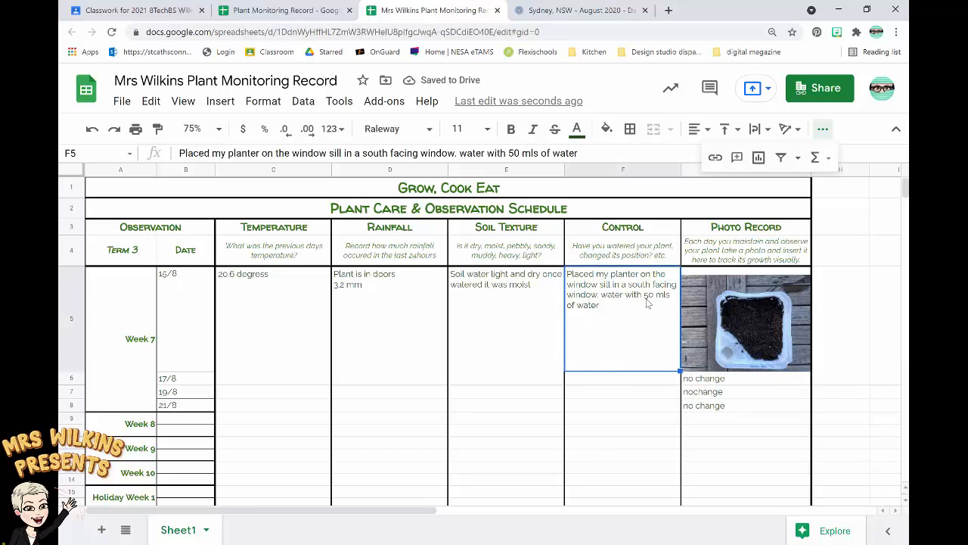
# Enter "added 50mls water" in Control cell F6 and copy it to F7 and F8.
pyautogui.click(605, 377)
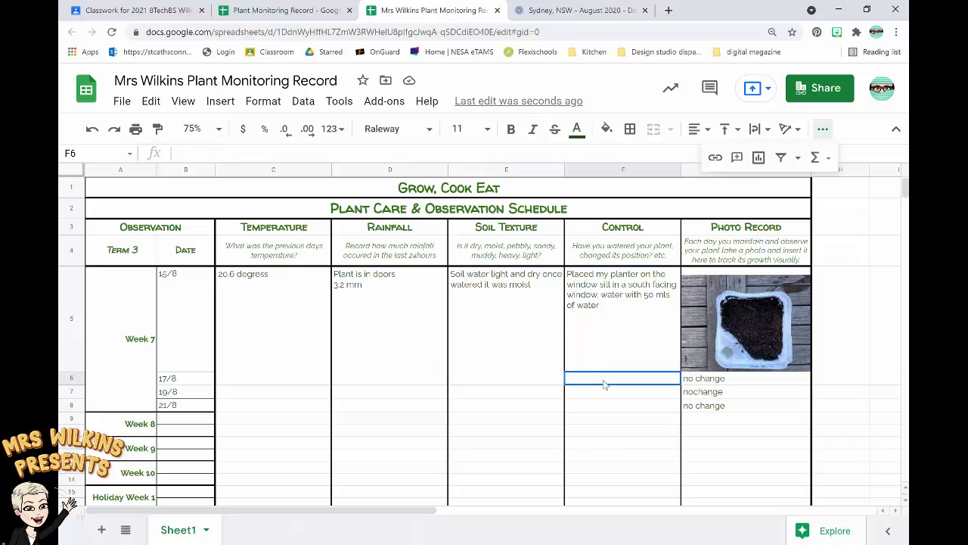
pyautogui.write('added 50mls')
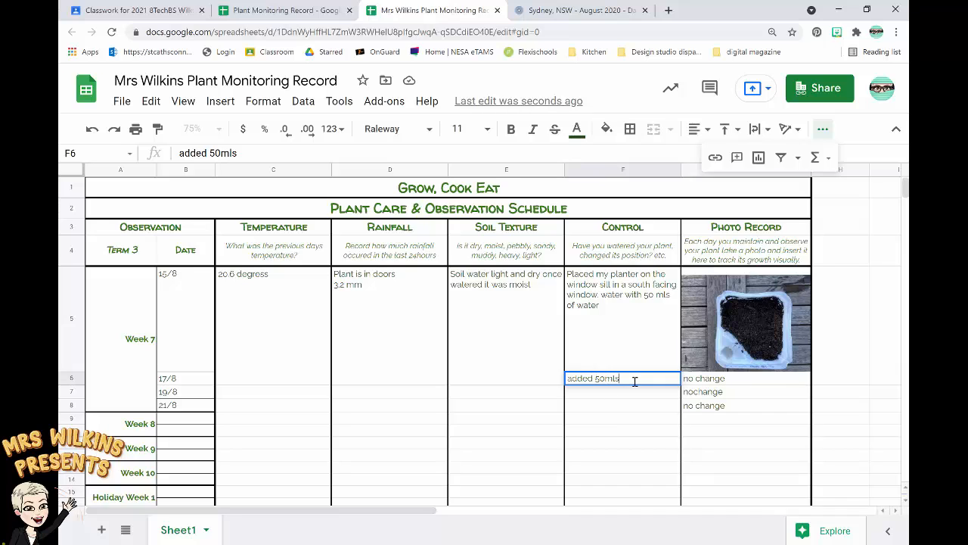
pyautogui.write(' water')
pyautogui.click(644, 380)
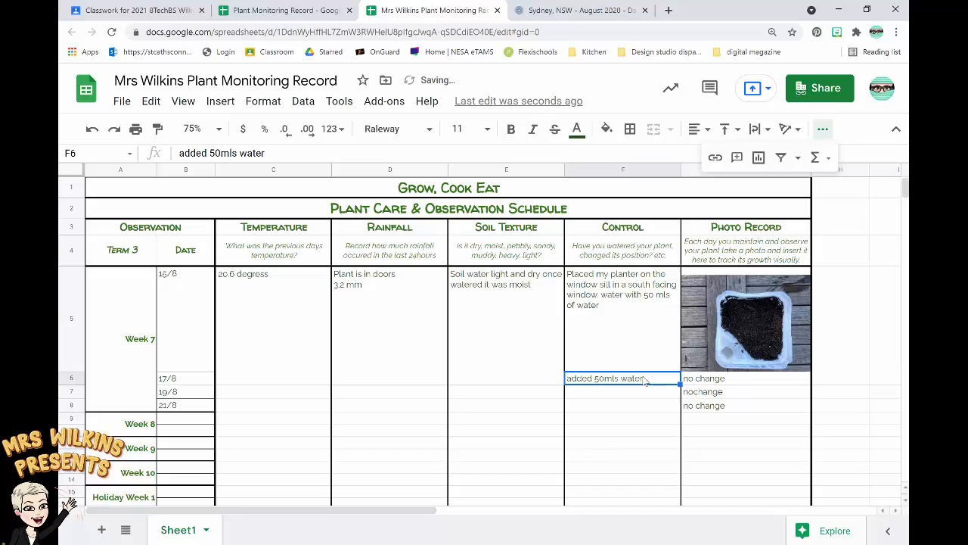
pyautogui.hotkey('ctrl', 'c')
pyautogui.click(641, 394)
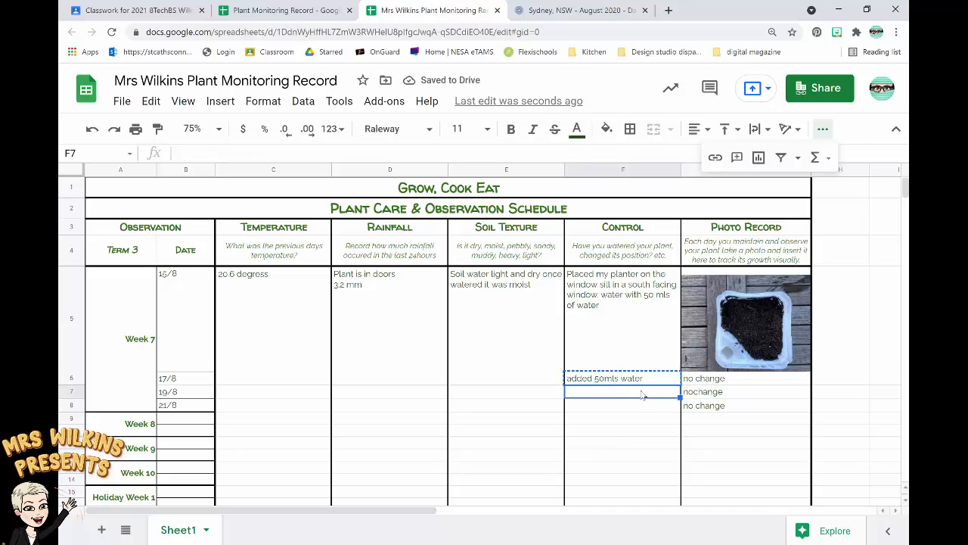
pyautogui.hotkey('ctrl', 'v')
pyautogui.click(632, 407)
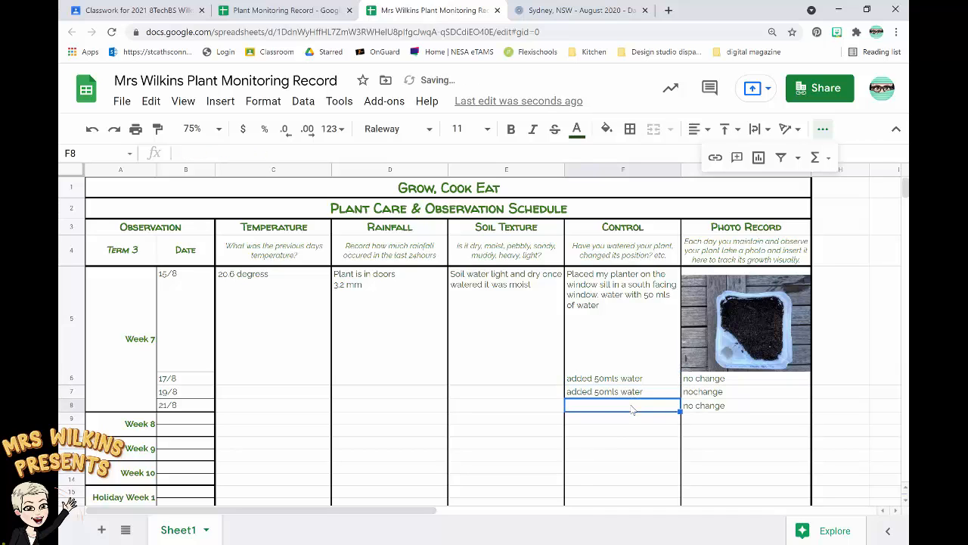
pyautogui.hotkey('ctrl', 'v')
# Enter "soil is moist and light" in Soil Texture cell E6 and copy the text to E7 and E8.
pyautogui.click(490, 313)
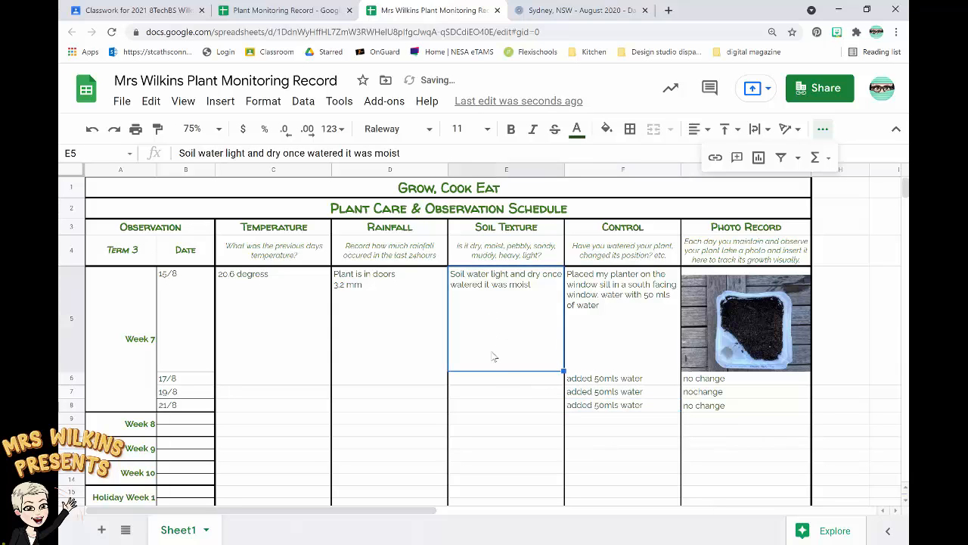
pyautogui.click(494, 382)
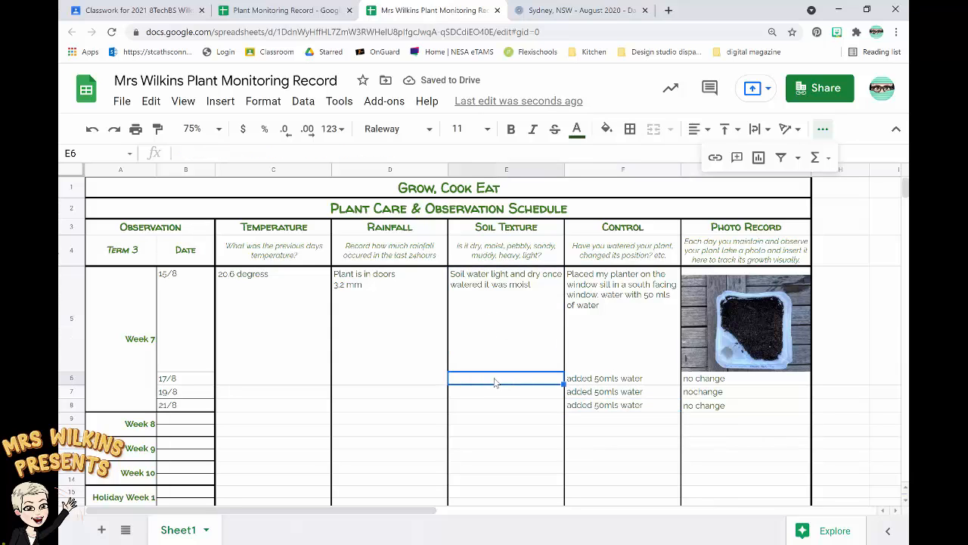
pyautogui.write('soil is moist and light')
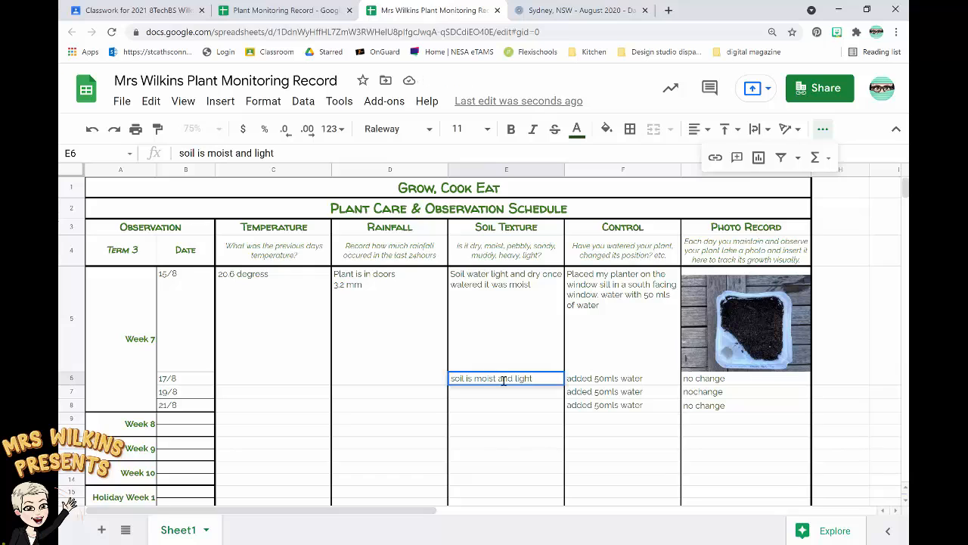
pyautogui.moveTo(534, 378); pyautogui.dragTo(445, 378)
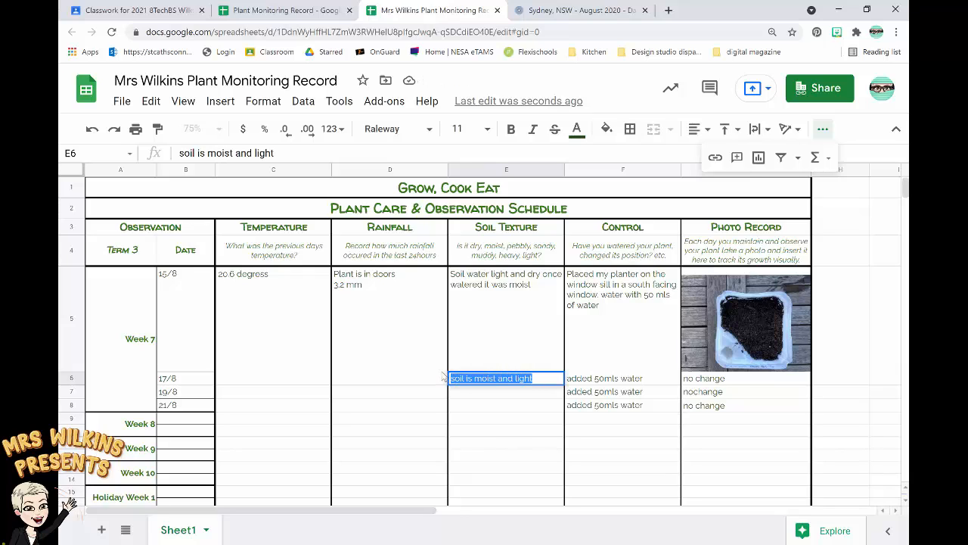
pyautogui.click(491, 393)
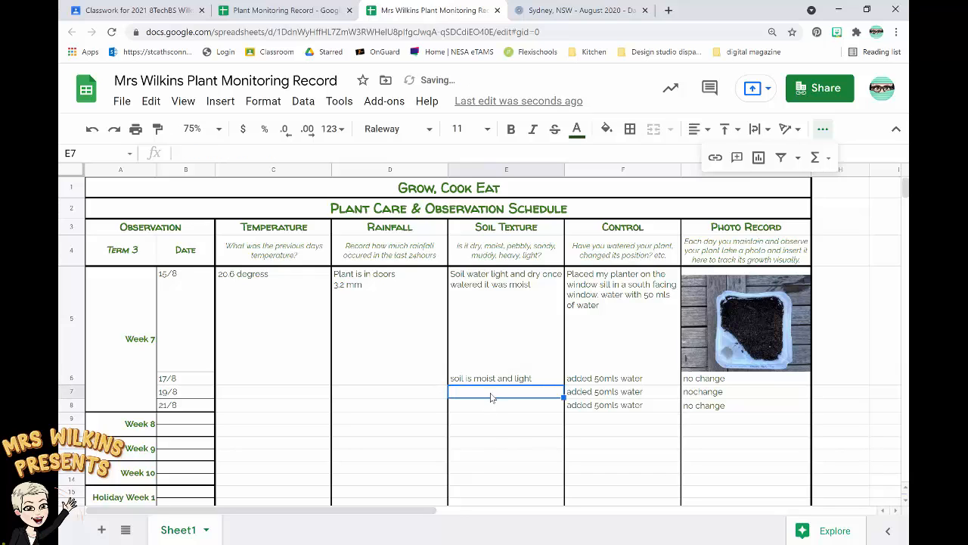
pyautogui.hotkey('ctrl', 'v')
pyautogui.click(494, 407)
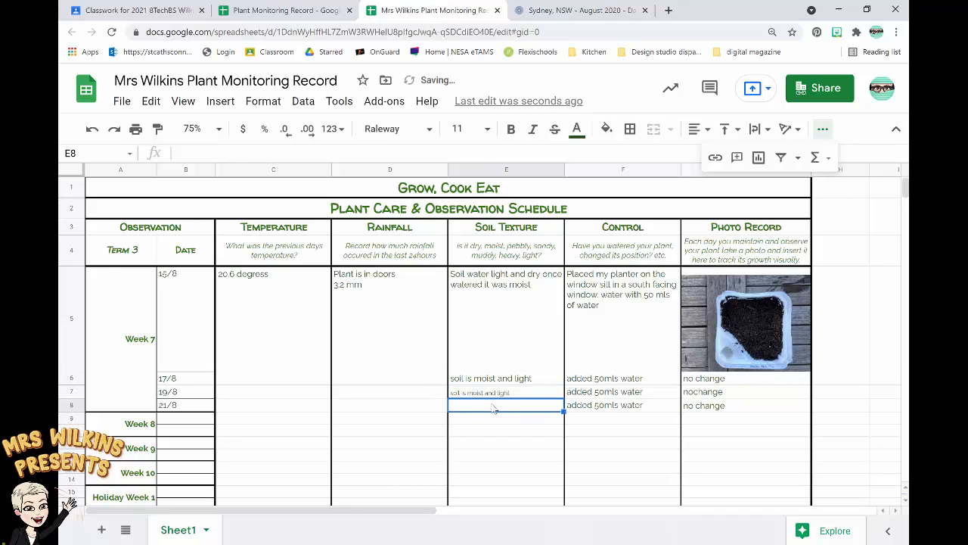
pyautogui.hotkey('ctrl', 'v')
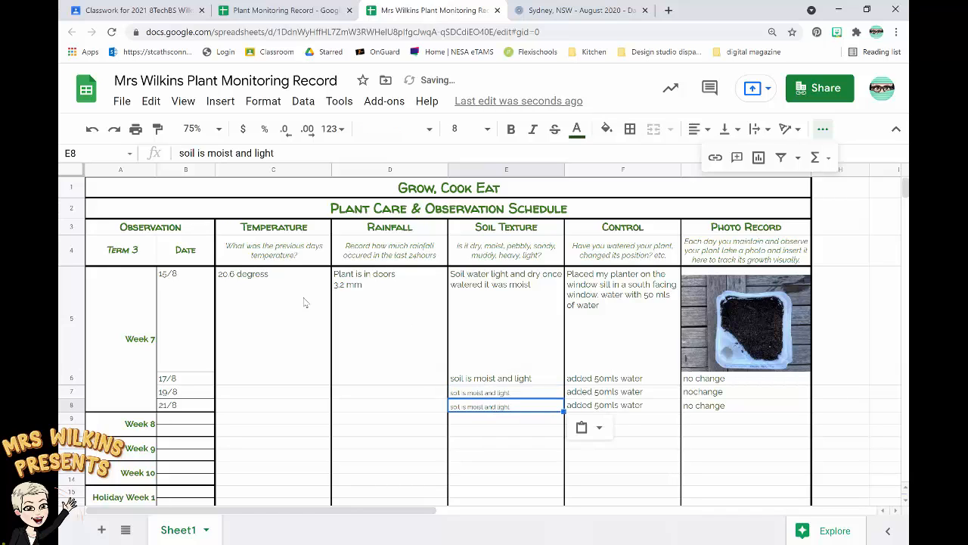
# Set the font size of the record entries in cells C5:G17 to 11.
pyautogui.moveTo(259, 317); pyautogui.dragTo(738, 476)
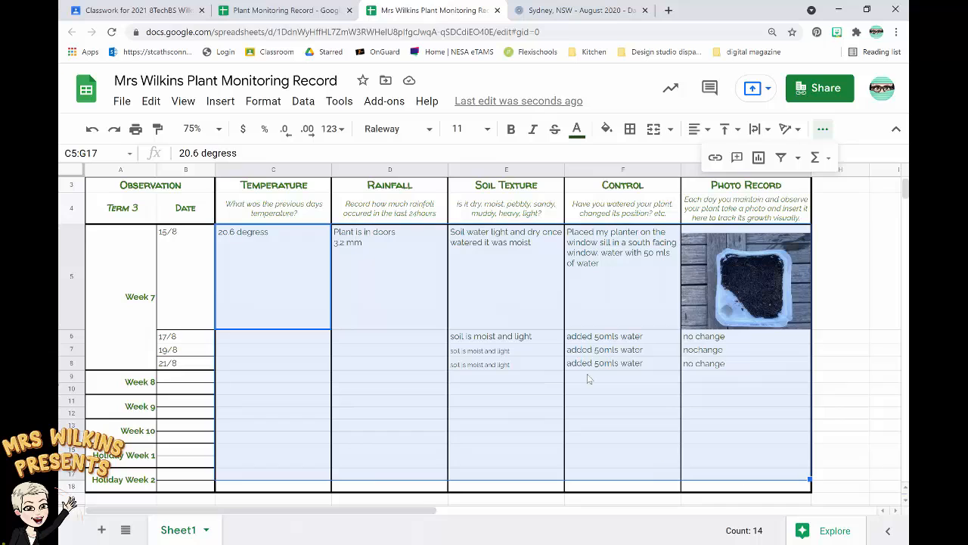
pyautogui.click(465, 129)
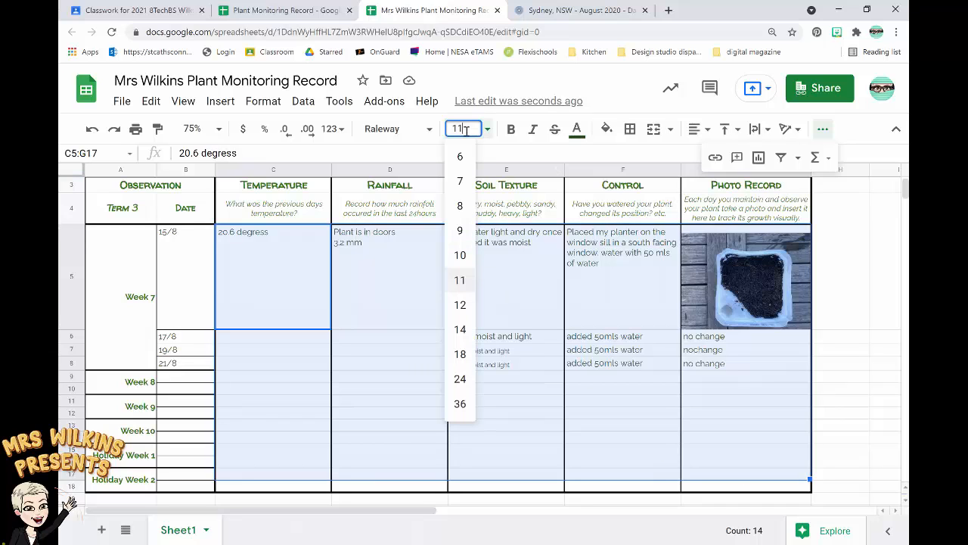
pyautogui.press('Return')
pyautogui.click(487, 429)
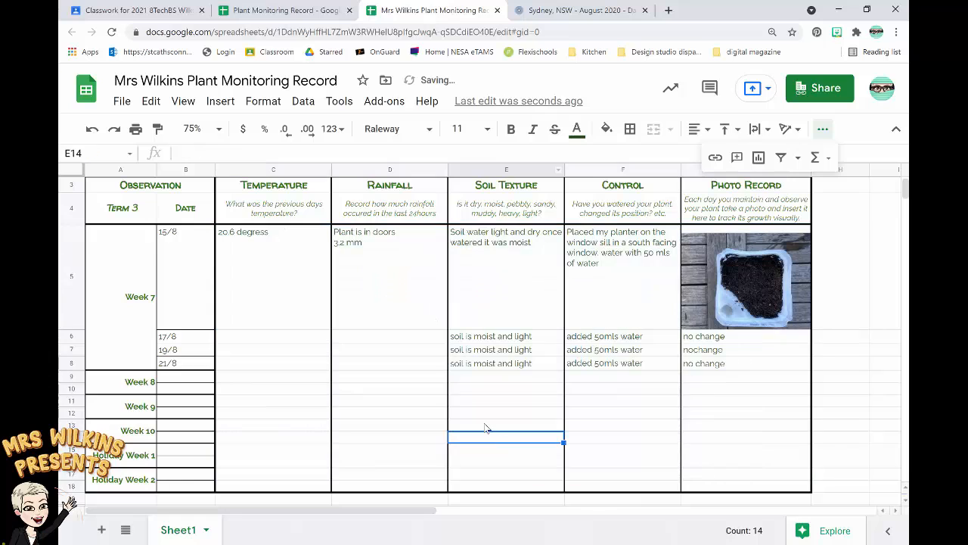
# Enter the Sydney August 2020 weather page temperatures 21, 21.4 and 18.4 in C6 to C8 and centre cells C6:C18 horizontally.
pyautogui.click(272, 336)
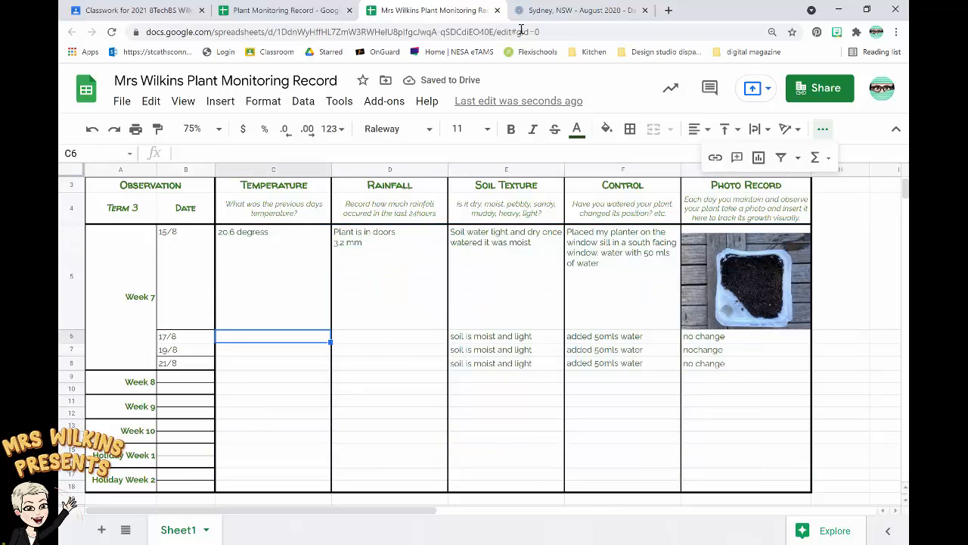
pyautogui.click(553, 10)
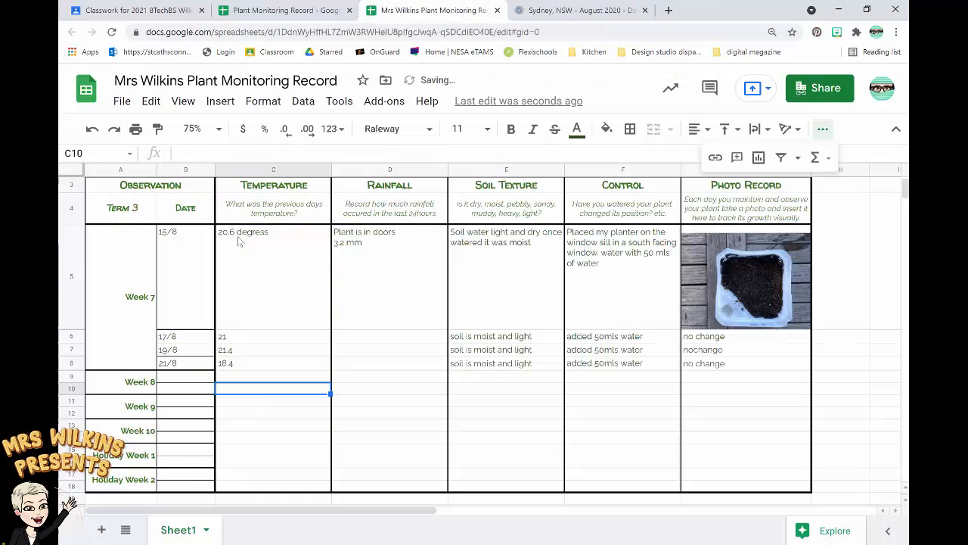
pyautogui.click(240, 241)
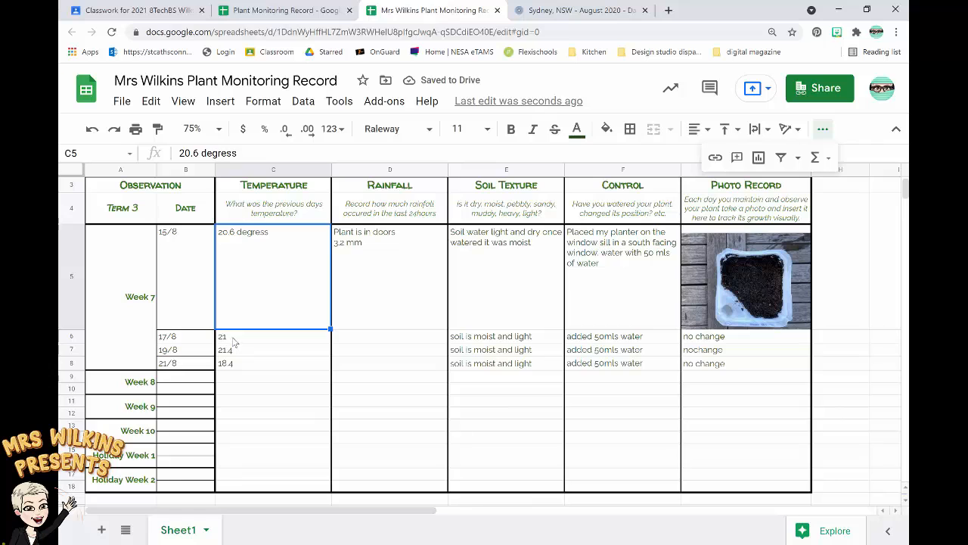
pyautogui.moveTo(234, 341); pyautogui.dragTo(238, 489)
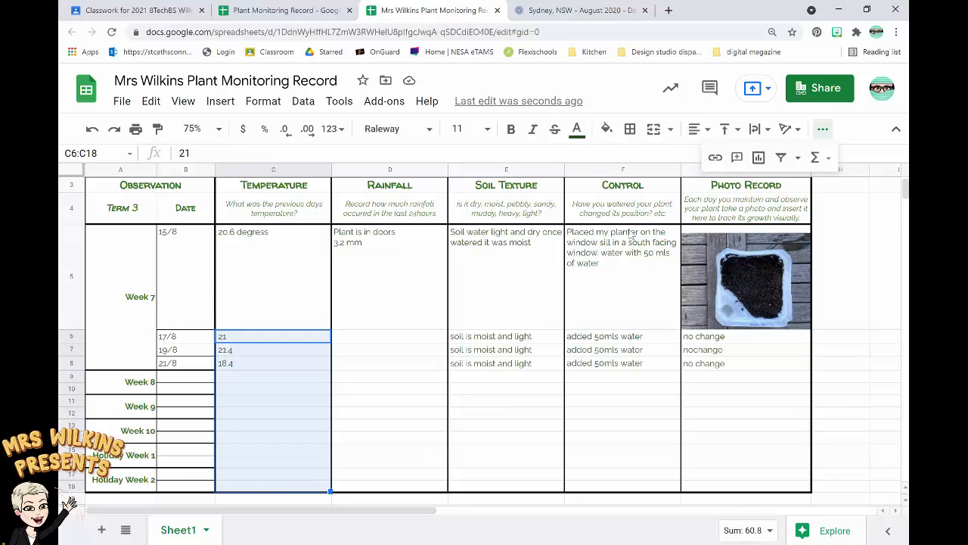
pyautogui.click(691, 133)
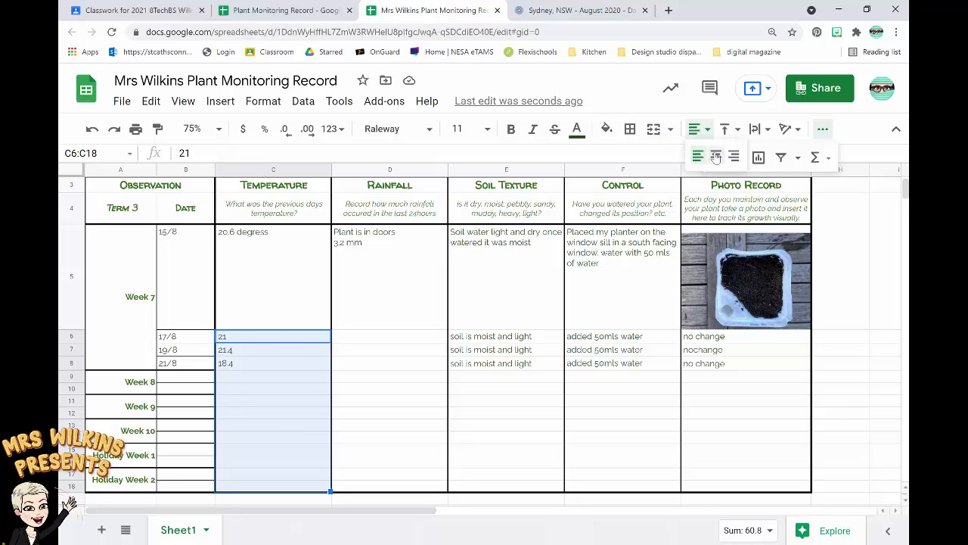
pyautogui.click(715, 156)
# Enter the rainfall values 0.2, 0 and 0 from the Sydney weather page in D6 to D8, and the Week 8 date 23/8 in B9.
pyautogui.click(362, 350)
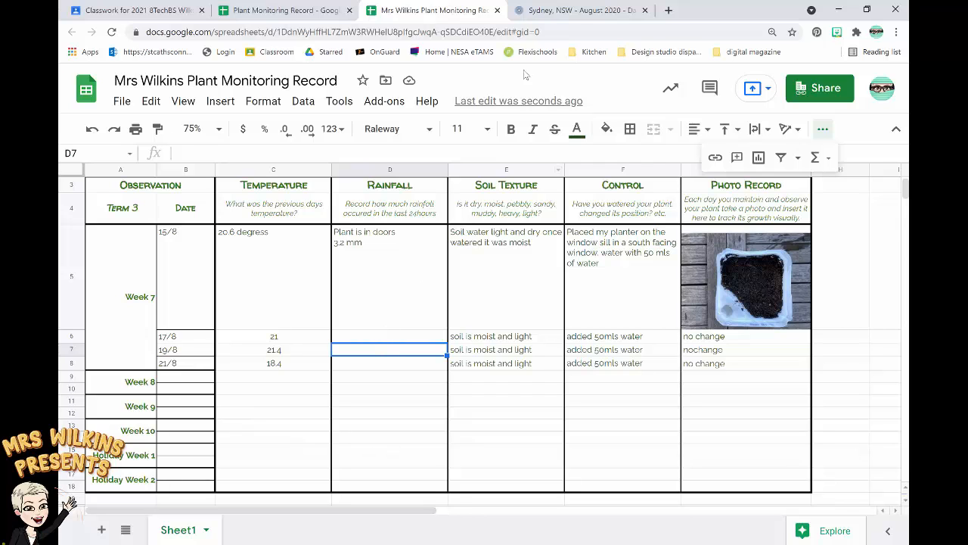
pyautogui.click(568, 11)
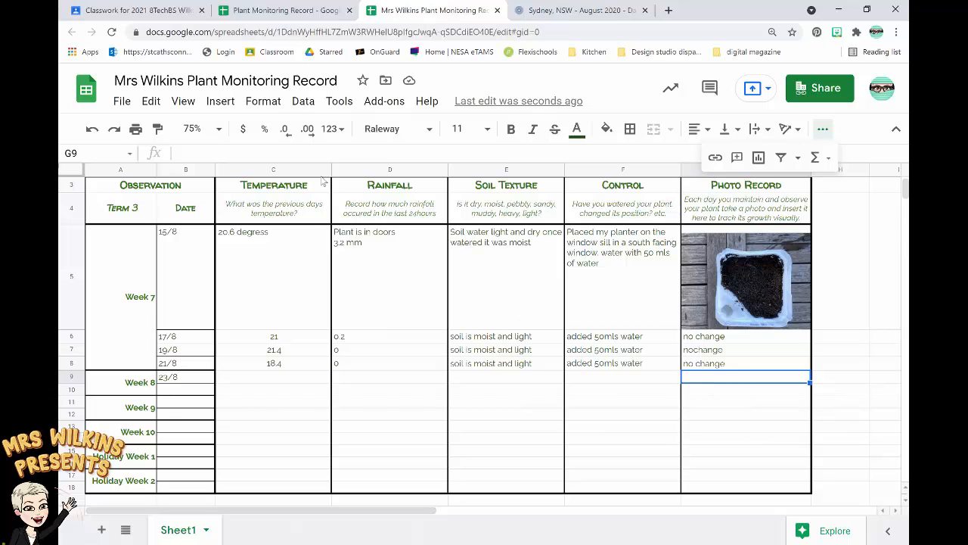
# Insert the new planter photo into Photo Record cell G9 for 23/8 and increase row 9's height to enlarge it.
pyautogui.click(220, 102)
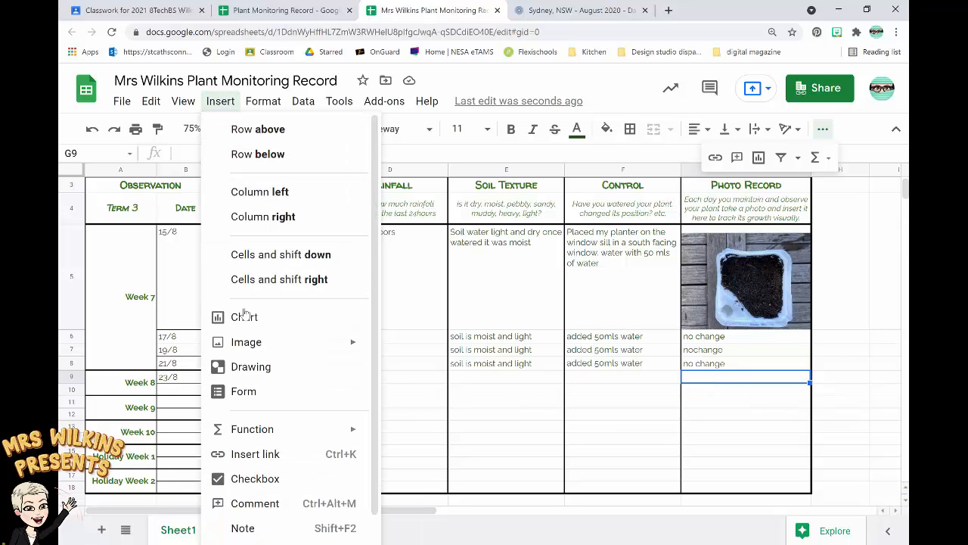
pyautogui.moveTo(251, 341)
pyautogui.click(429, 347)
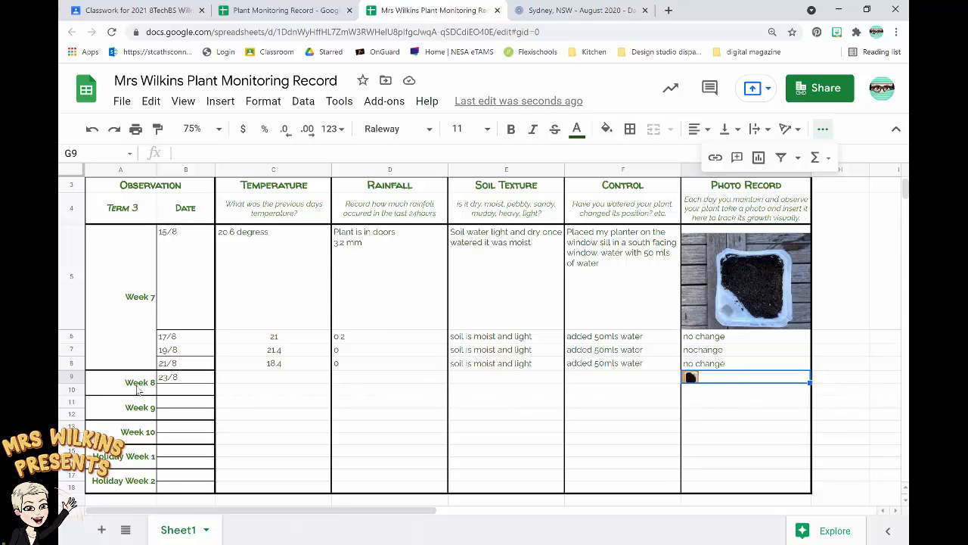
pyautogui.moveTo(78, 383); pyautogui.dragTo(73, 457)
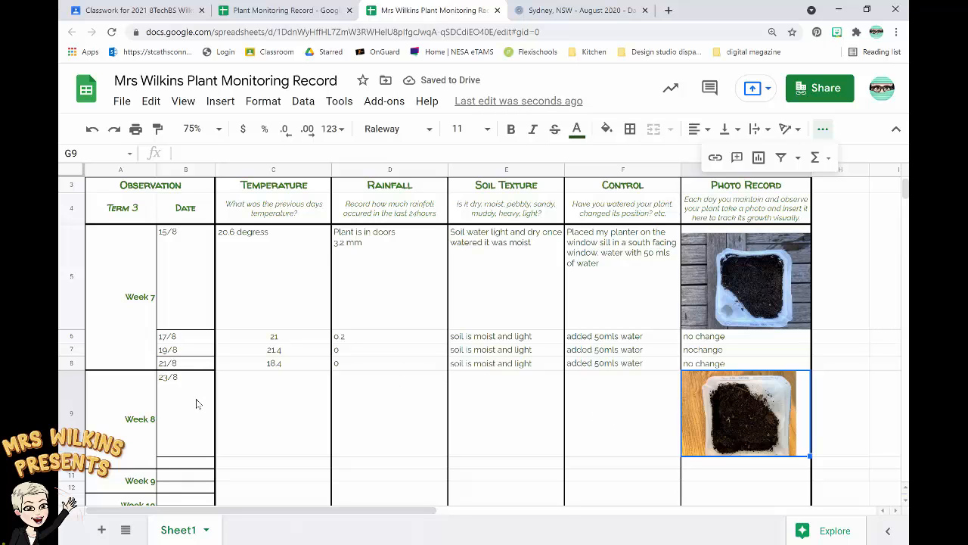
# Copy "added 50mls water" from F8 to Control cell F9 and "soil is moist and light" from E8 to Soil Texture cell E9.
pyautogui.click(597, 401)
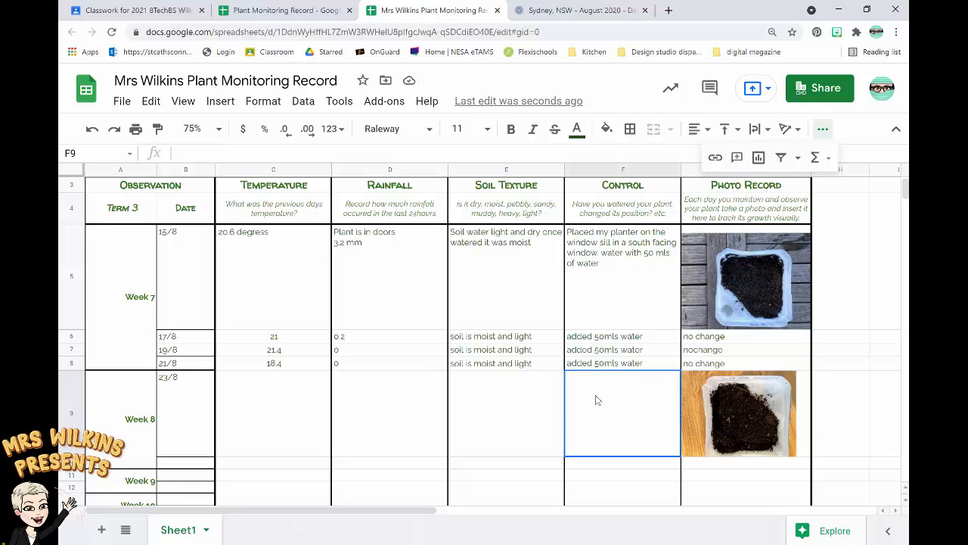
pyautogui.click(594, 368)
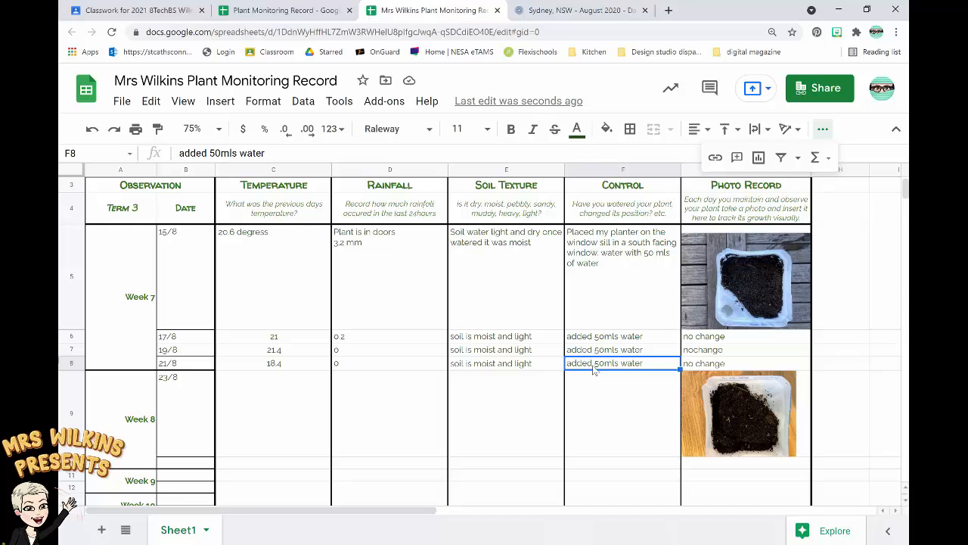
pyautogui.hotkey('ctrl', 'c')
pyautogui.click(616, 408)
pyautogui.hotkey('ctrl', 'v')
pyautogui.click(496, 366)
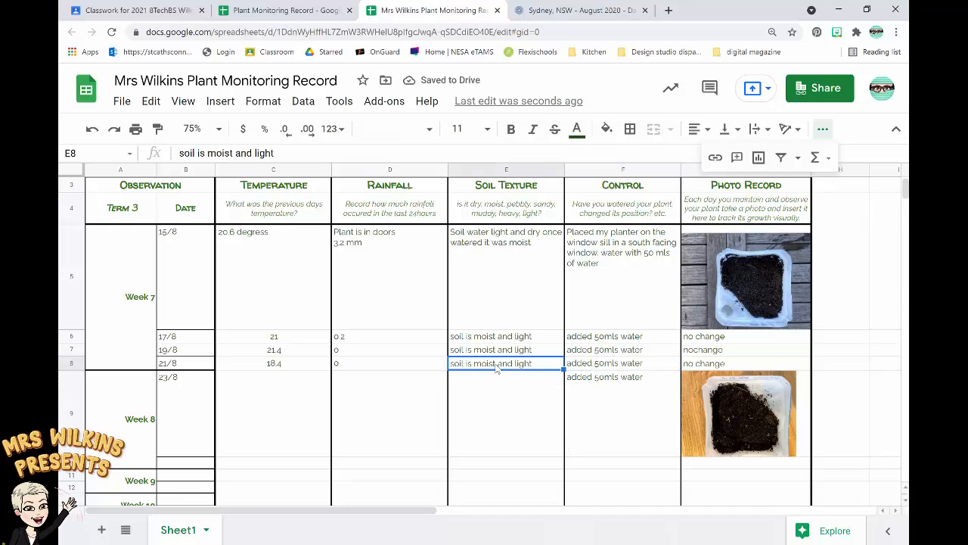
pyautogui.hotkey('ctrl', 'c')
pyautogui.click(508, 400)
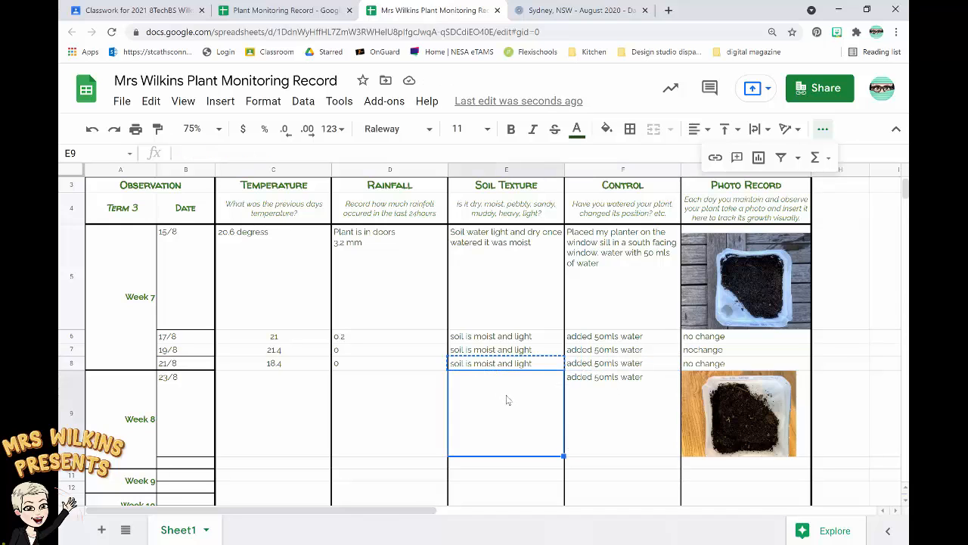
pyautogui.hotkey('ctrl', 'v')
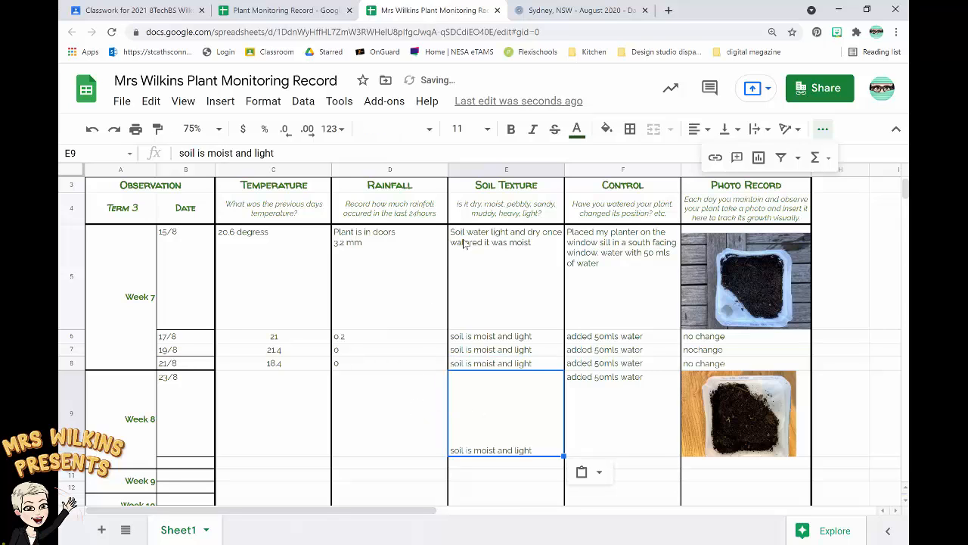
# Enter temperature 17.3 and rainfall 0 for 23/8 from the Sydney weather page in C9 and D9, and top-align cells C9:F18.
pyautogui.click(606, 11)
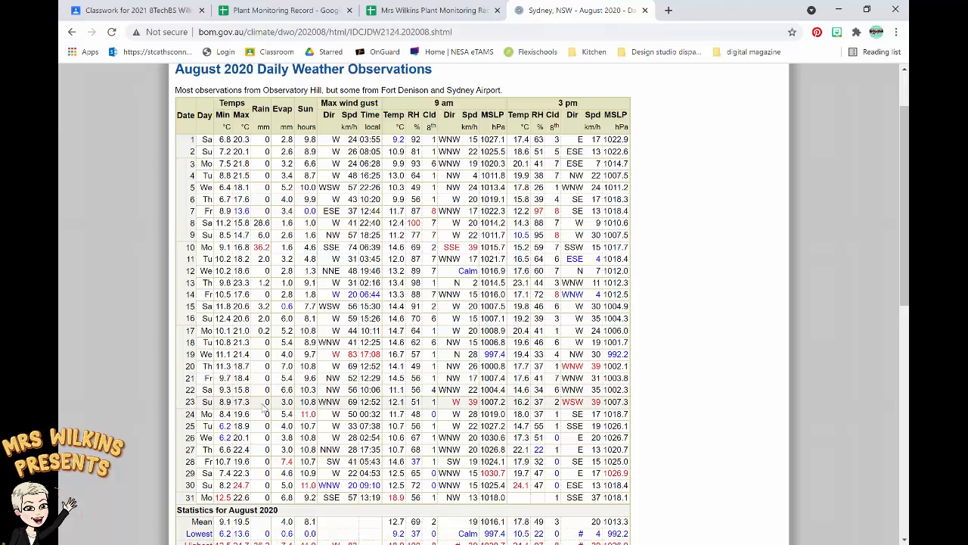
pyautogui.click(446, 11)
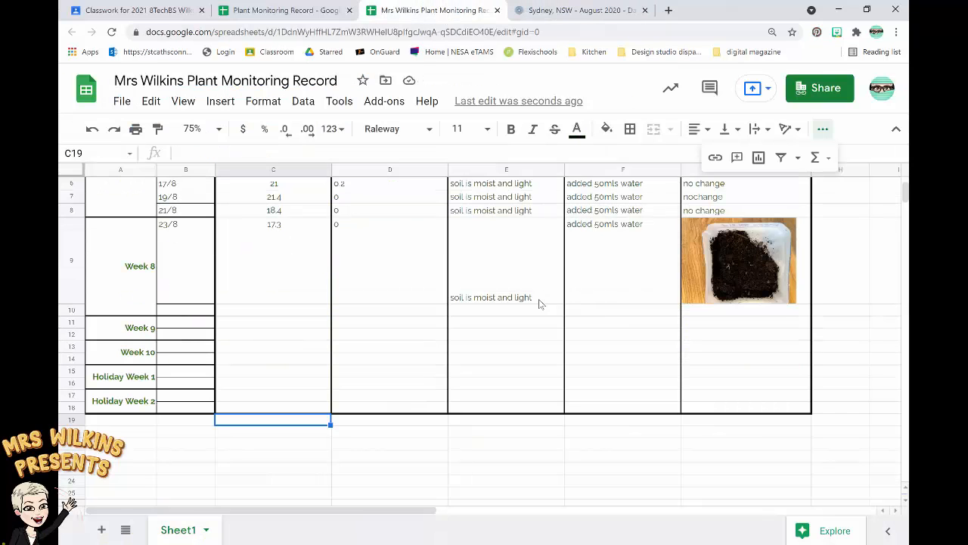
pyautogui.click(255, 225)
pyautogui.moveTo(452, 352); pyautogui.dragTo(613, 409)
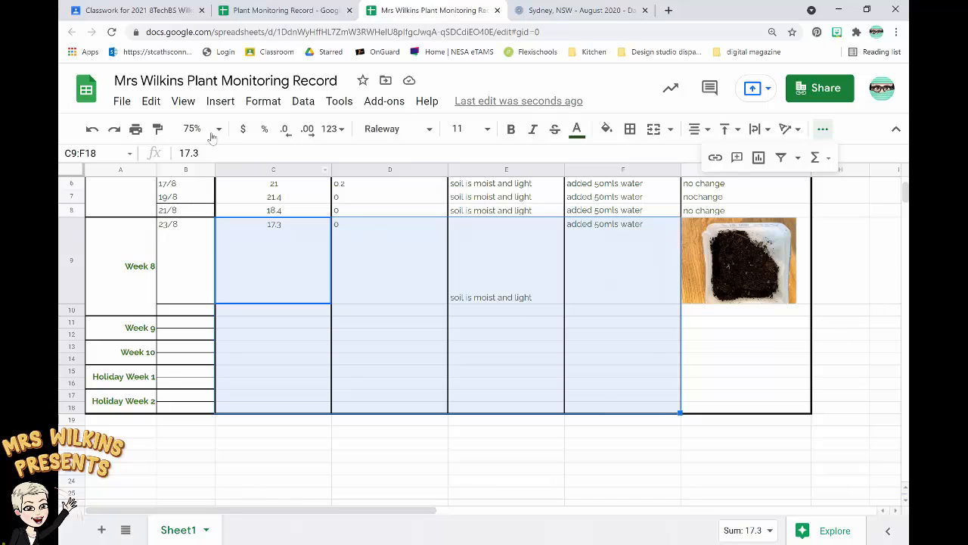
pyautogui.click(261, 101)
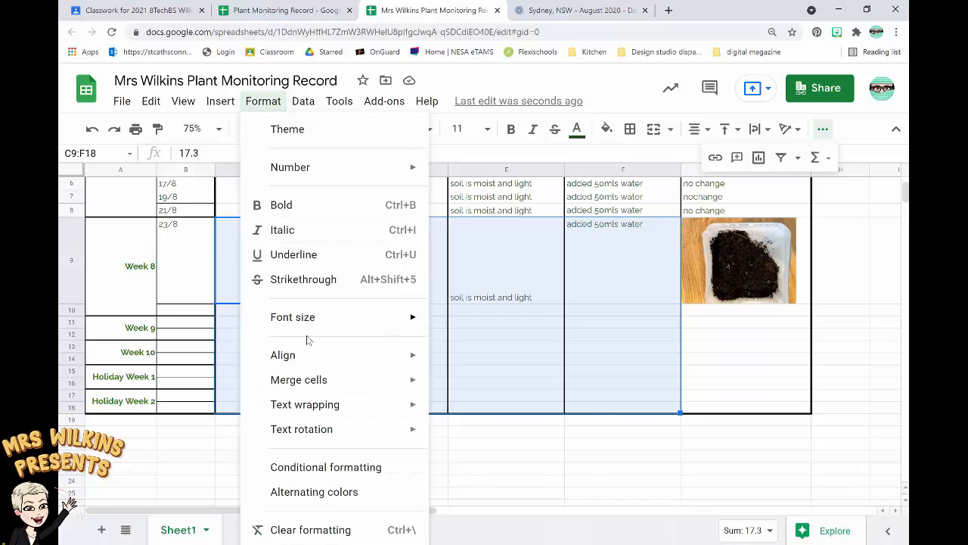
pyautogui.moveTo(309, 357)
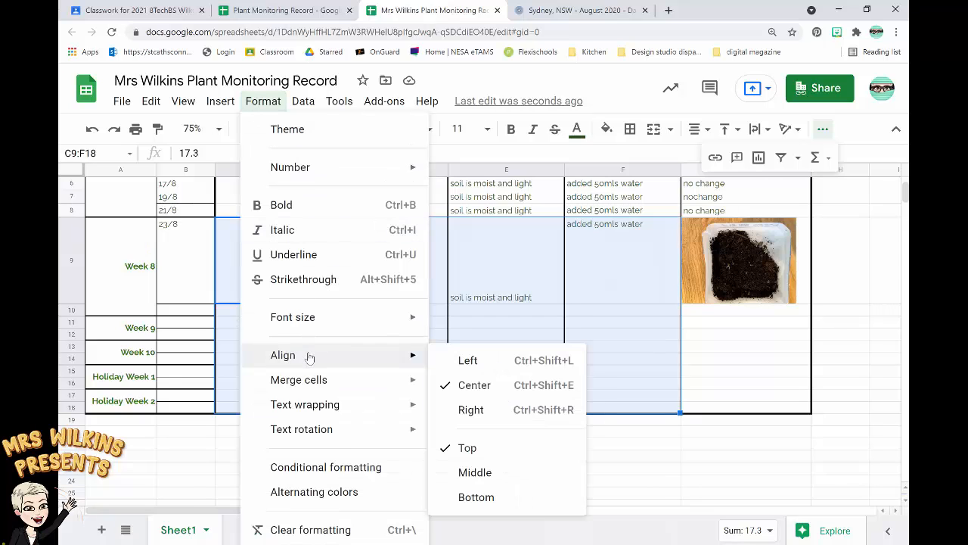
pyautogui.click(466, 448)
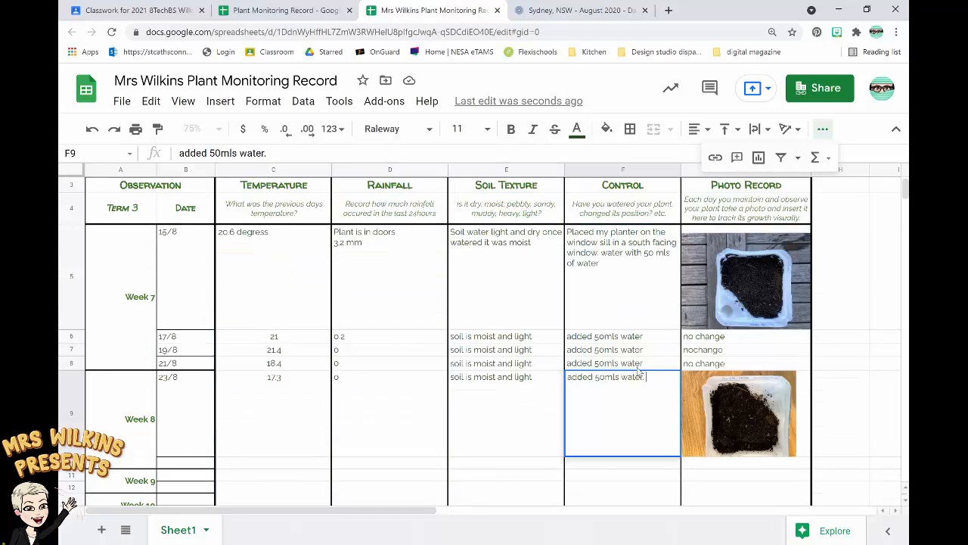
# Extend the Control note in F9 to read "added 50mls water. I observed small sprouts of my corriander seeds".
pyautogui.write('I observed small sprouts of my corriander seeds')
pyautogui.press('Return')
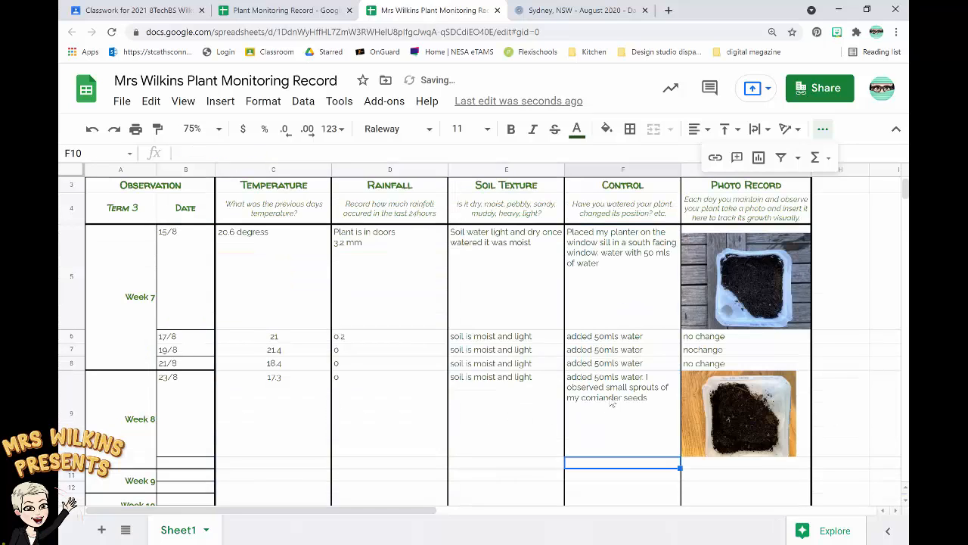